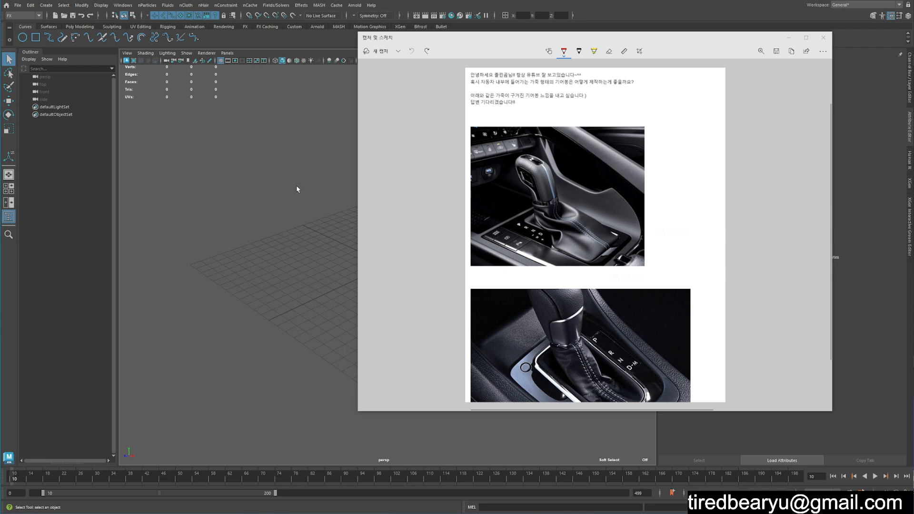
Create a polygon cube at the grid centre and stretch it into a tall post with Scale Y of about 5.1.
left_click(232, 203)
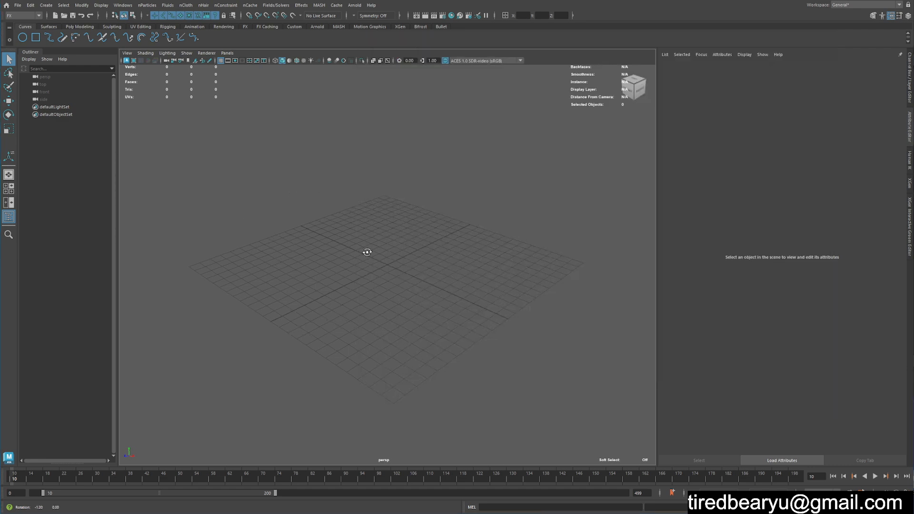
left_click_drag(365, 250, 371, 223, "alt")
left_click_drag(429, 248, 455, 248, "alt")
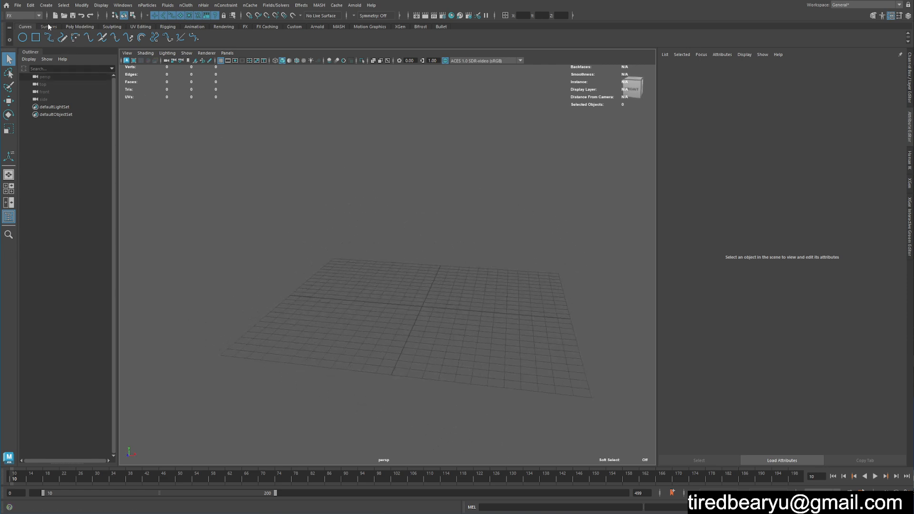
scroll(50, 26, "down", 2)
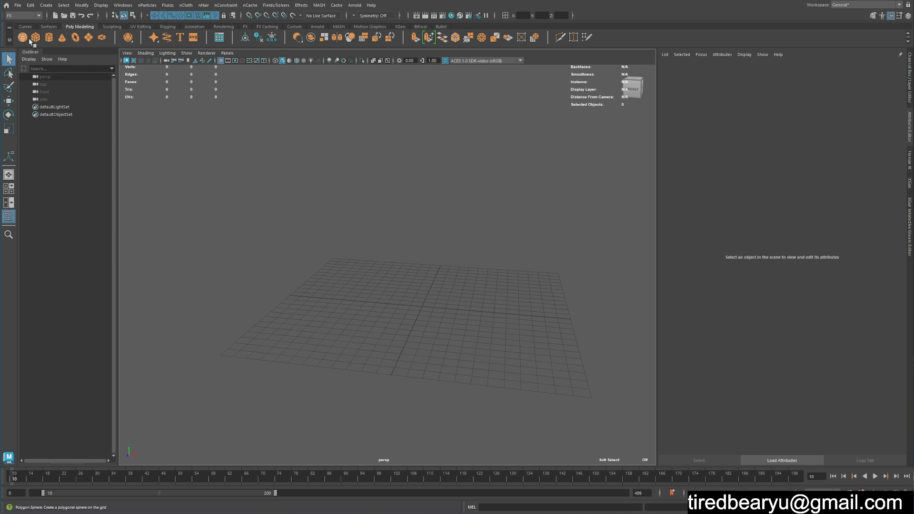
left_click(35, 37)
key("r")
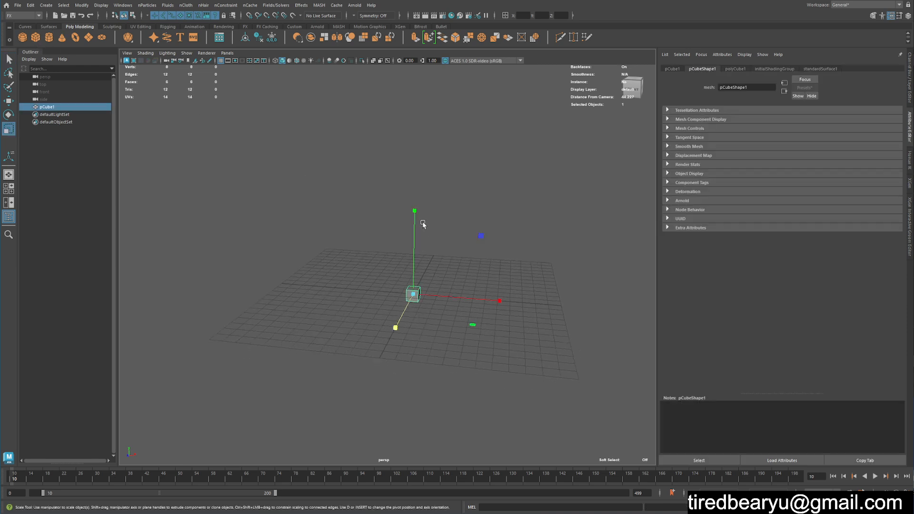
left_click_drag(415, 209, 467, 150)
Raise the post vertically so that its base sits roughly on the grid.
key("w")
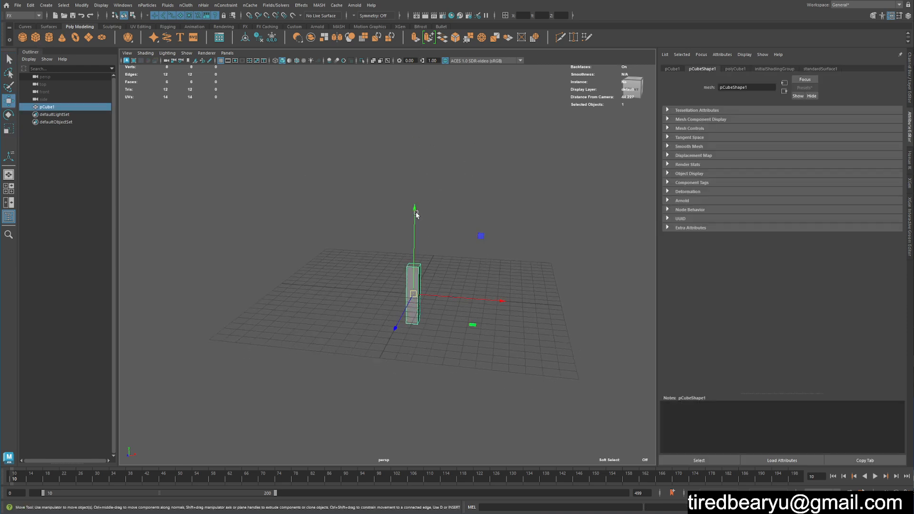
left_click_drag(415, 209, 422, 175)
key("e")
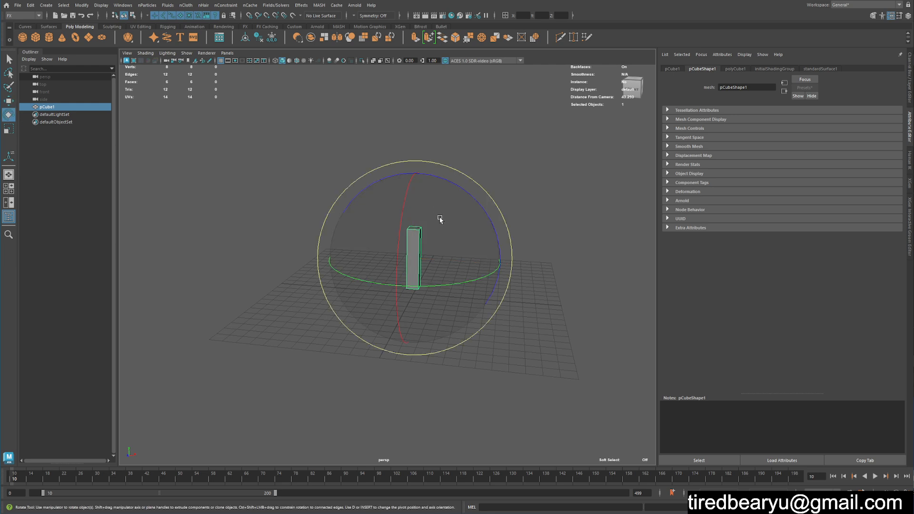
key("w")
middle_click_drag(438, 230, 463, 216, "alt")
right_click_drag(463, 215, 512, 220, "alt")
Move the post's pivot point down to its base.
key("d")
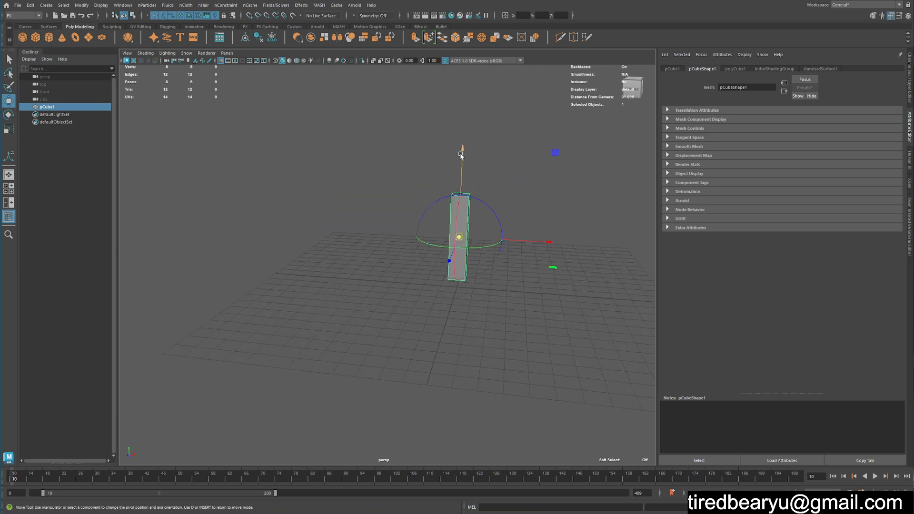
key("d")
key("d")
left_click_drag(461, 155, 459, 201)
key("q")
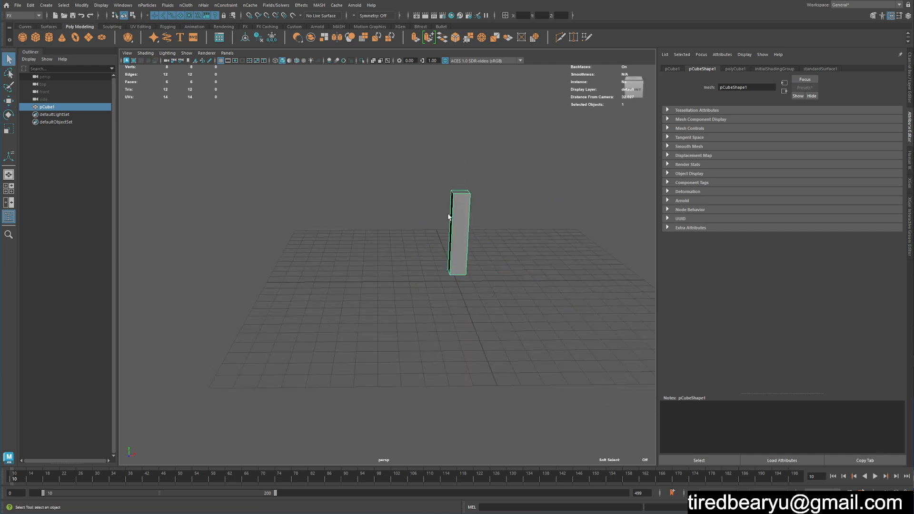
key("w")
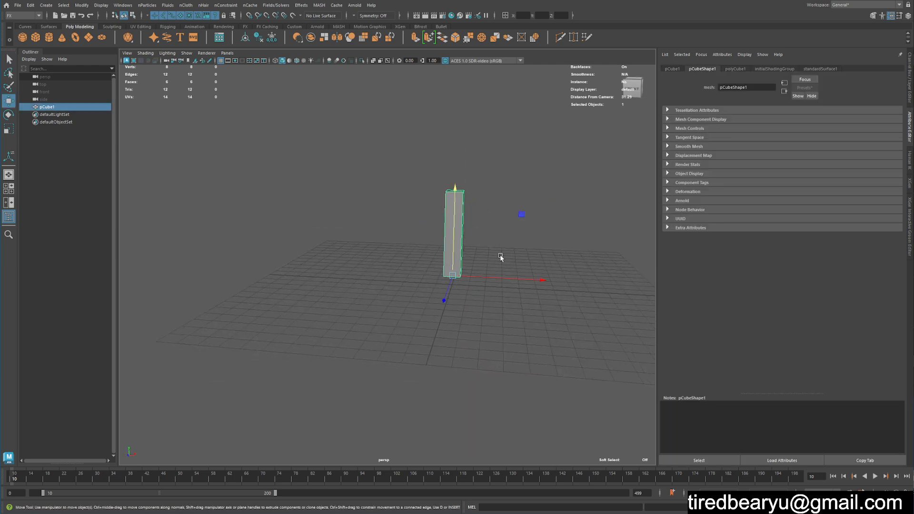
Try tilting the post about its base pivot around the Z axis.
key("e")
left_click_drag(516, 229, 437, 293)
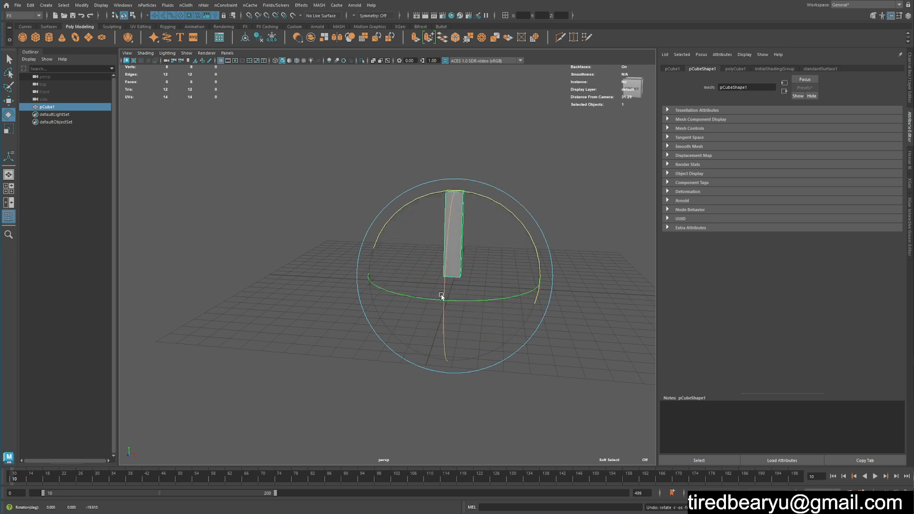
key("w")
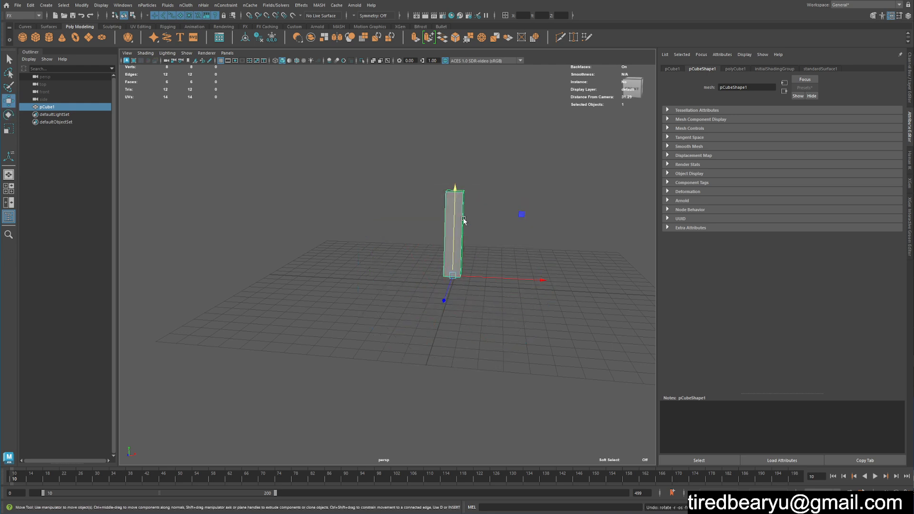
Lower the post along Y to about 1.23 so that its base sits slightly below the grid.
left_click_drag(455, 184, 474, 275)
key("e")
key("ctrl+z")
key("q")
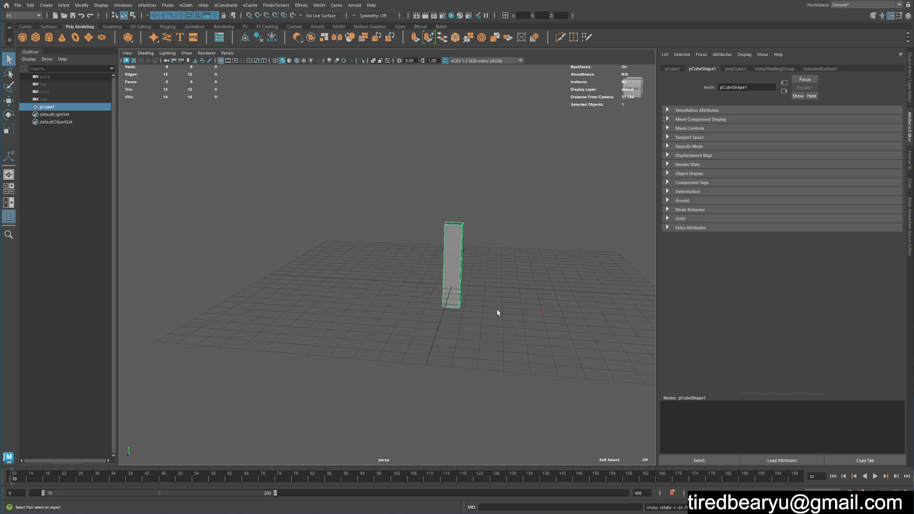
Create a polygon torus around the post and show its polyTorus construction attributes.
left_click_drag(468, 307, 473, 310, "alt")
middle_click_drag(440, 281, 422, 273, "alt")
left_click_drag(423, 274, 412, 216, "alt")
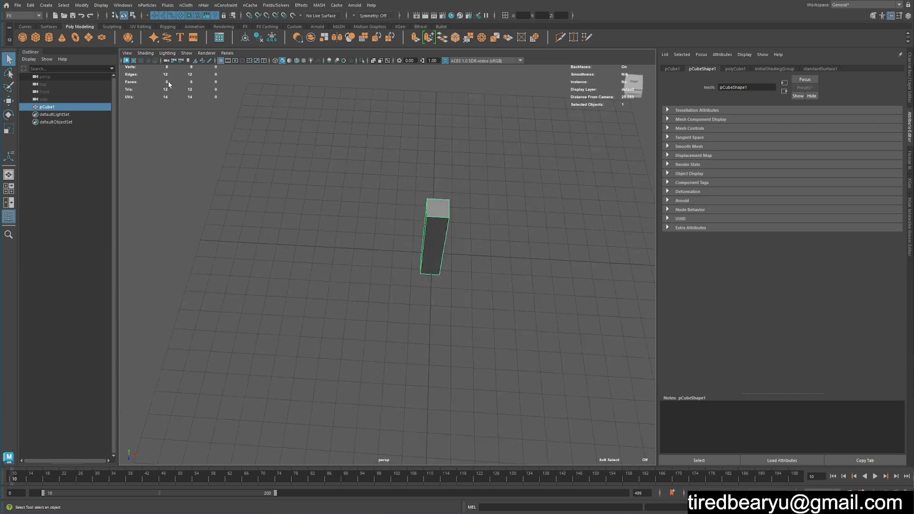
left_click(76, 38)
scroll(384, 203, "up", 5)
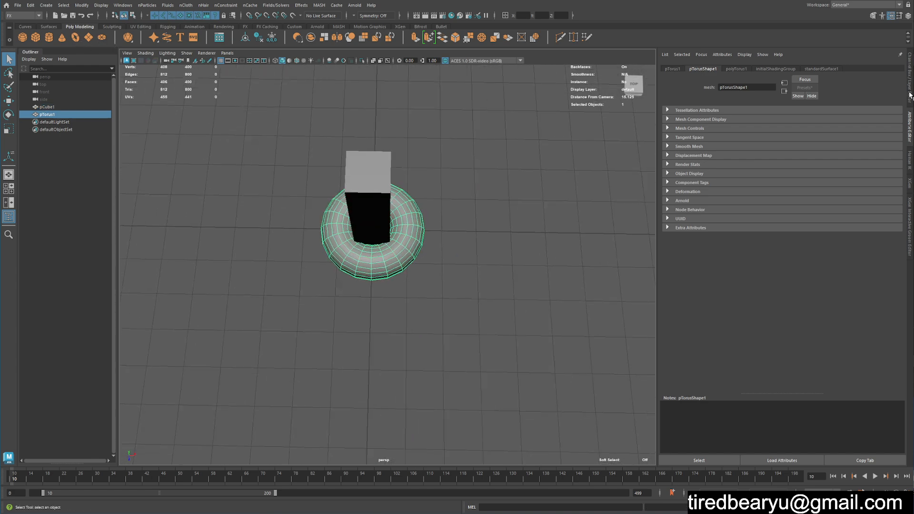
left_click(909, 92)
left_click(812, 154)
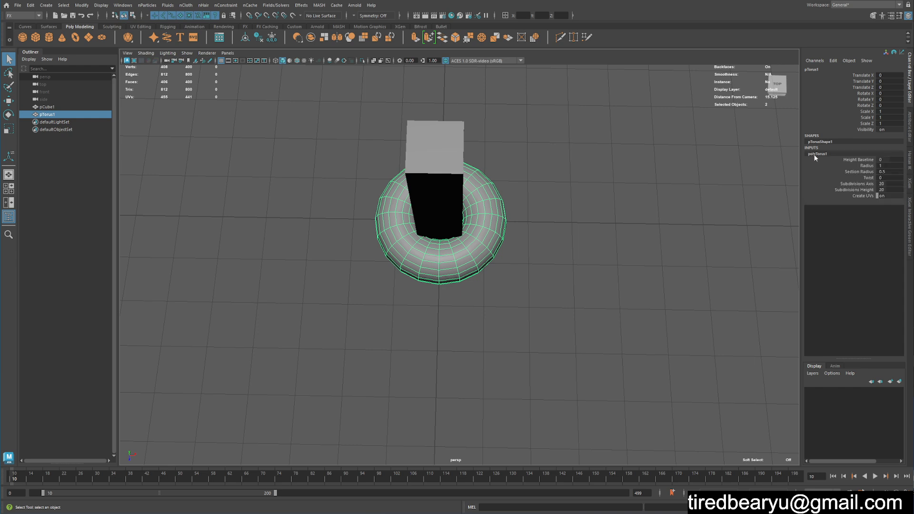
Reduce the torus to 4 axis subdivisions and 4 height subdivisions.
left_click_drag(861, 184, 861, 190)
middle_click_drag(638, 198, 583, 199)
left_click(864, 184)
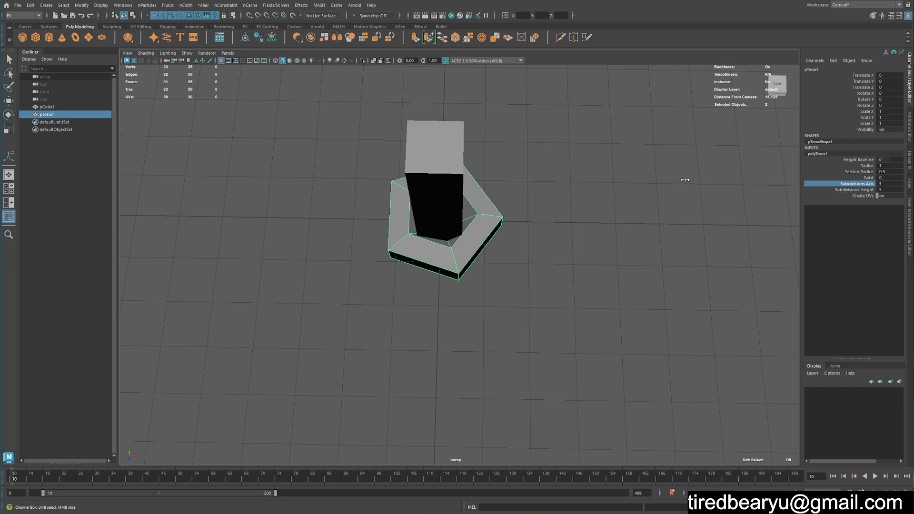
middle_click_drag(685, 180, 679, 185)
left_click_drag(627, 195, 602, 175, "alt")
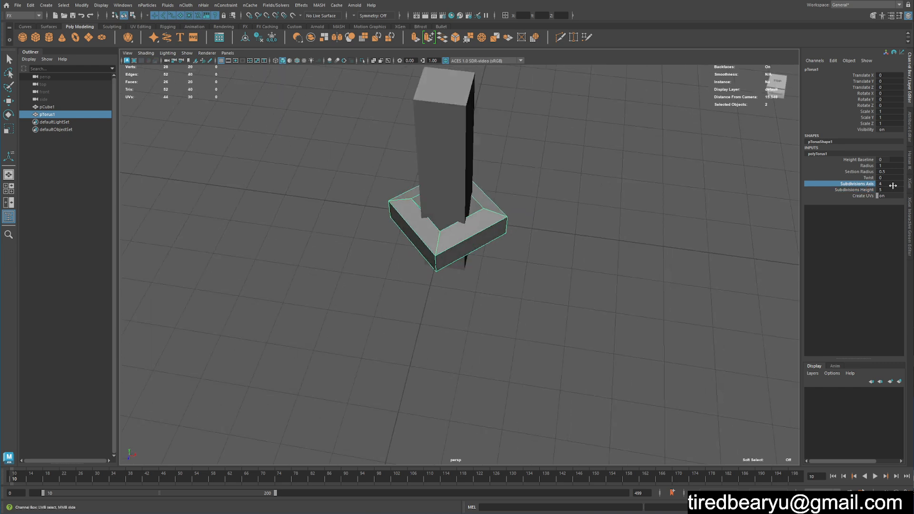
left_click(862, 190)
middle_click_drag(700, 192, 677, 192)
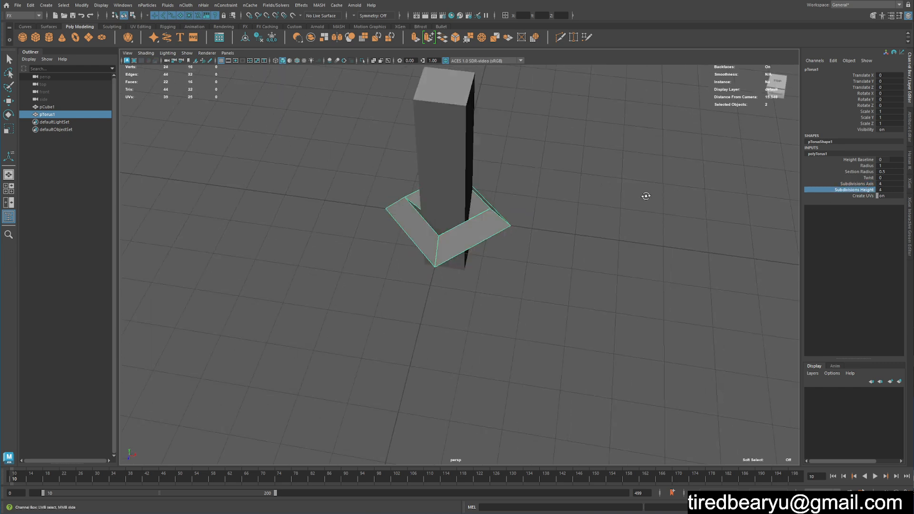
Set the torus's Twist to 50 to turn its cross-section into a box-like profile.
left_click_drag(645, 196, 682, 202, "alt")
left_click(864, 177)
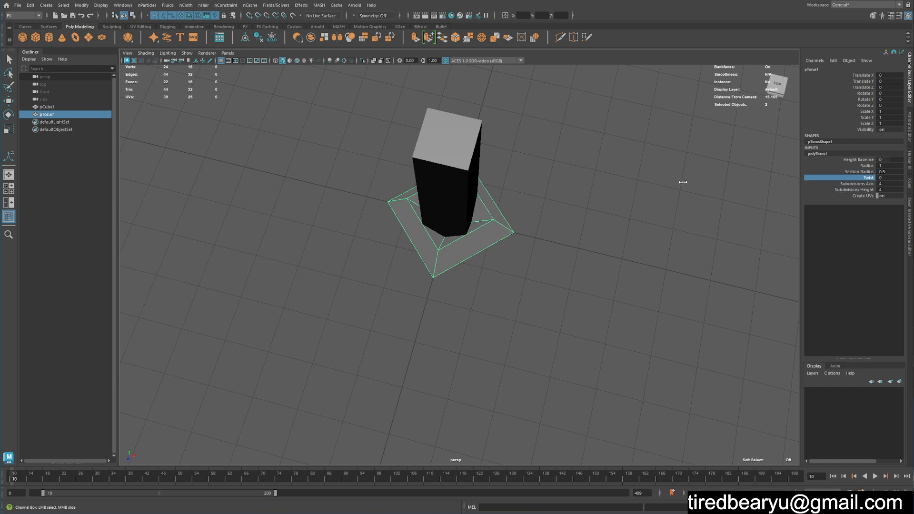
mouse_move(683, 184)
middle_mouse_down()
mouse_move(714, 184)
mouse_move(701, 190)
middle_mouse_up()
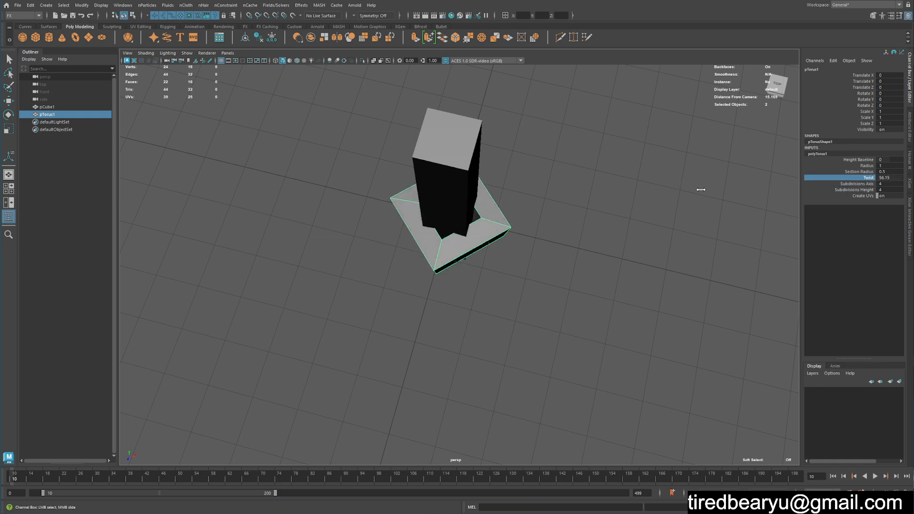
left_click(892, 178)
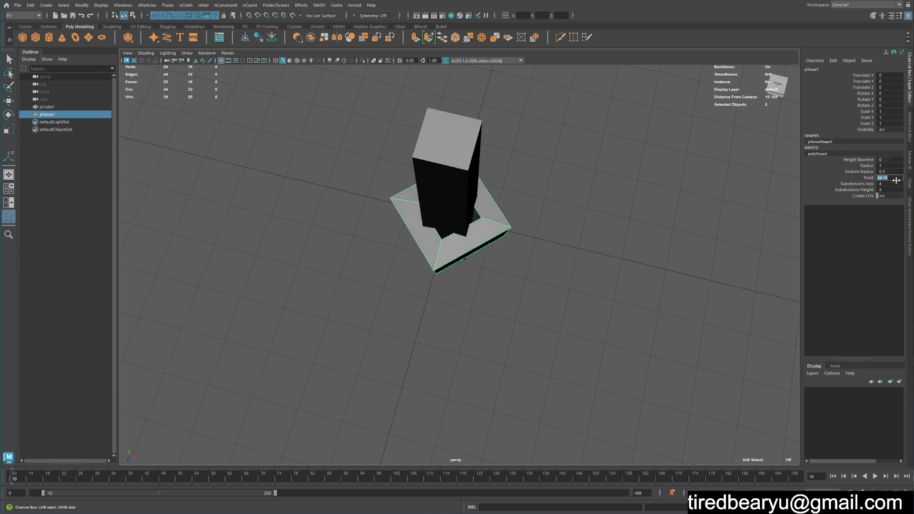
type("50")
key("Return")
Try adjusting the torus's Section Radius.
left_click_drag(443, 236, 460, 254, "alt")
key("r")
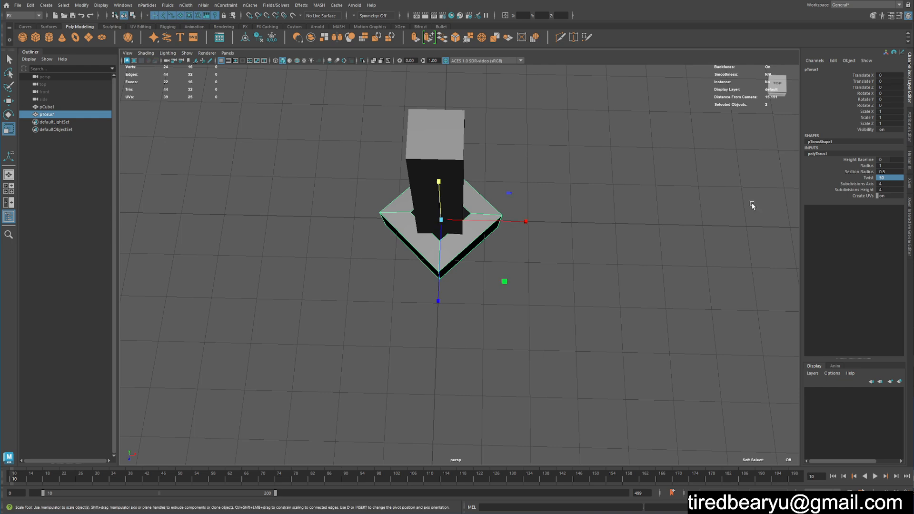
left_click(862, 172)
mouse_move(590, 194)
middle_mouse_down()
mouse_move(614, 195)
mouse_move(588, 200)
middle_mouse_up()
key("ctrl+z")
Scale the torus uniformly to about 3.68 and set its Rotate Y to 45.
key("r")
left_click_drag(441, 220, 590, 227)
key("e")
left_click_drag(481, 291, 547, 269)
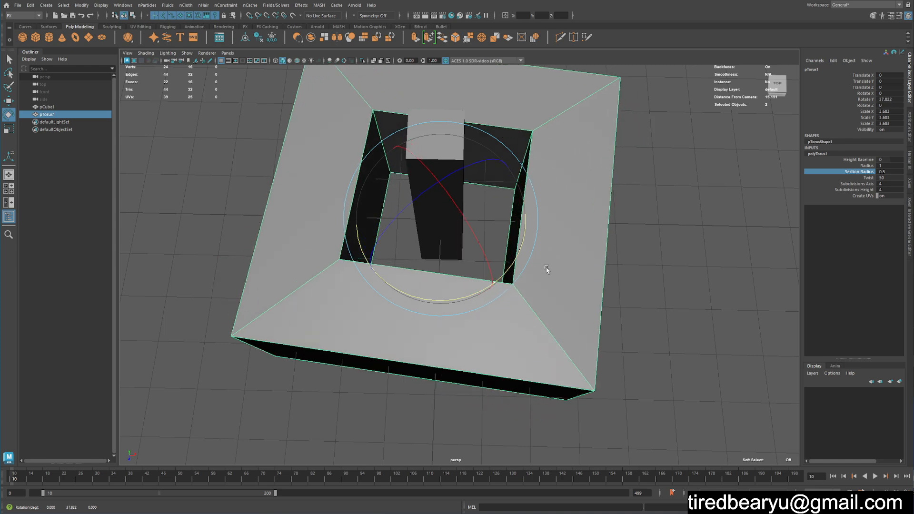
left_click(887, 99)
type("45")
key("Return")
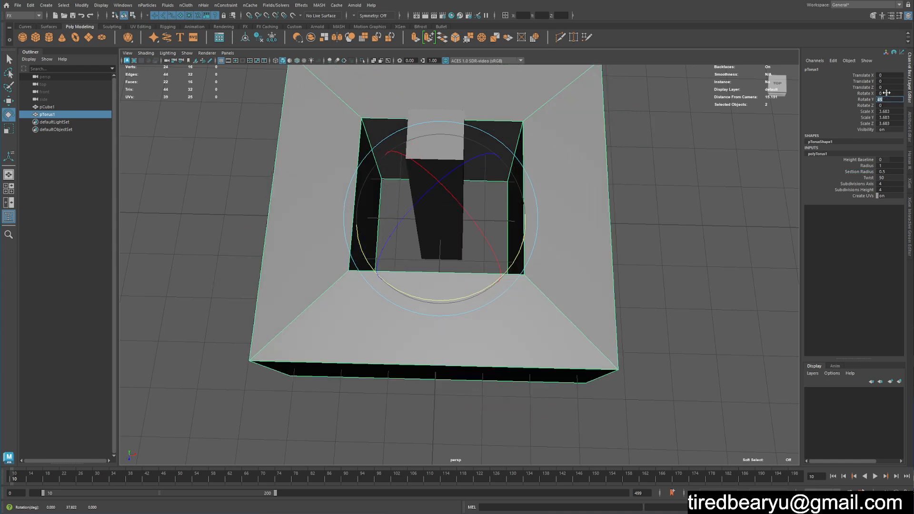
Fine-tune the torus's Twist to about 46.56 so its top face lies more level.
left_click_drag(585, 212, 487, 182, "alt")
key("r")
left_click(879, 178)
left_click(868, 178)
middle_click_drag(656, 182, 655, 180)
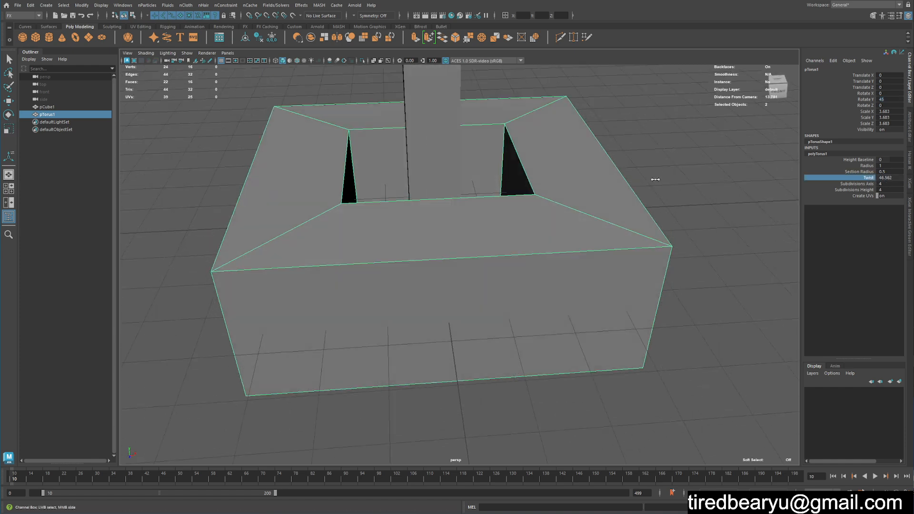
In the side view, select the square frame's upper vertices and scale them vertically into a level row.
left_click_drag(654, 180, 647, 170, "alt")
key("space")
key("space")
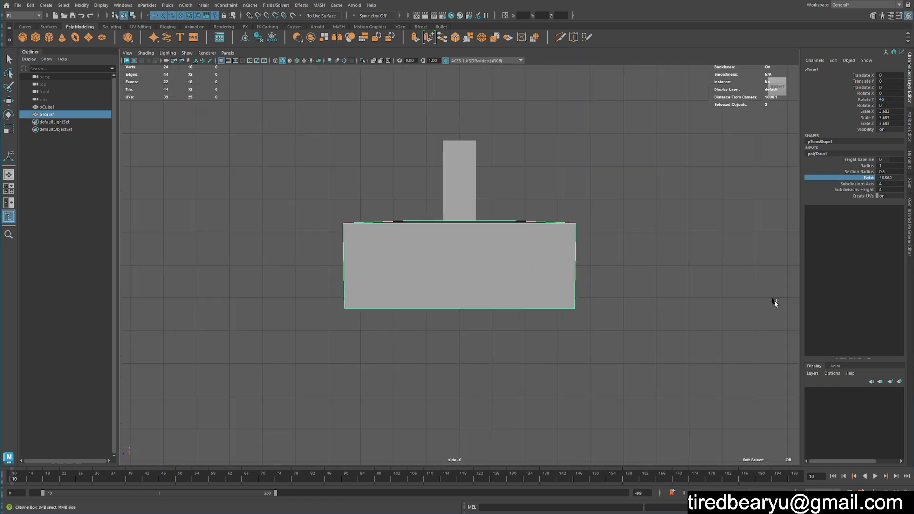
key("F9")
left_click_drag(250, 189, 591, 233)
key("r")
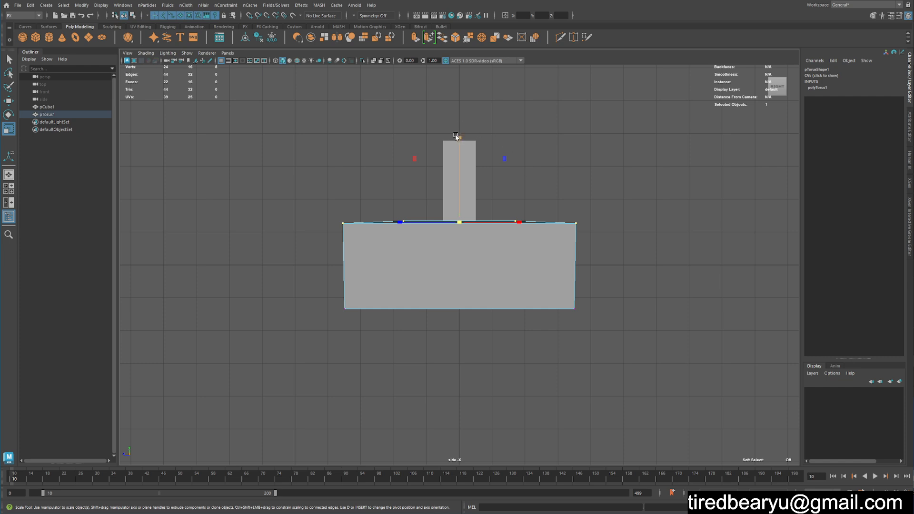
Show the side view in wireframe and lower the frame's upper vertices to make the frame thinner.
left_click_drag(285, 198, 411, 427)
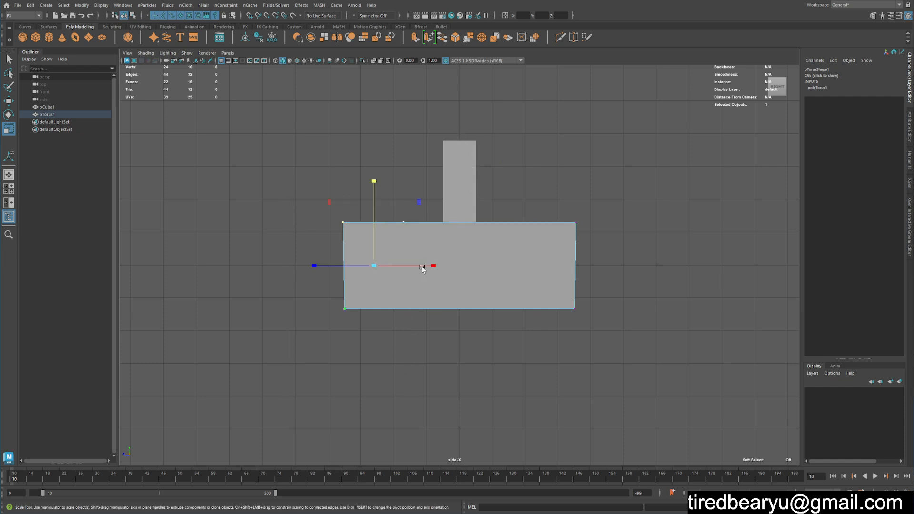
key("4")
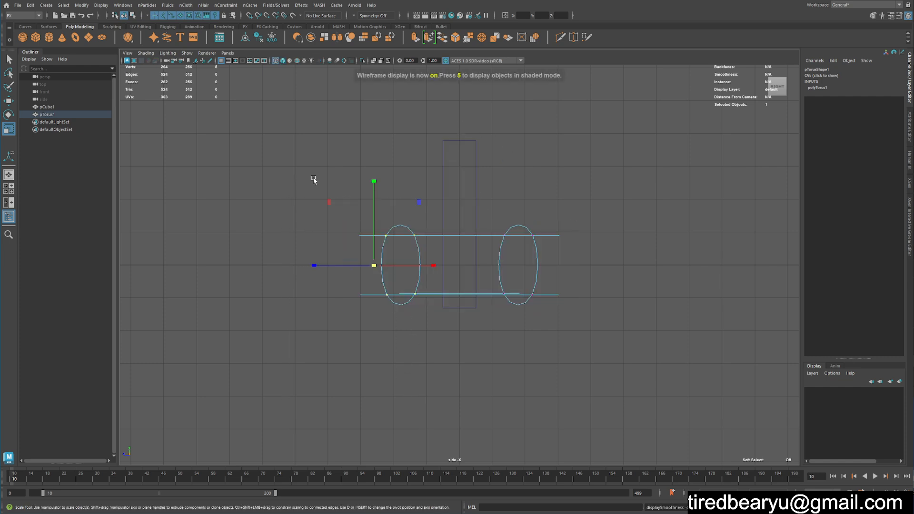
key("1")
key("5")
key("4")
key("space")
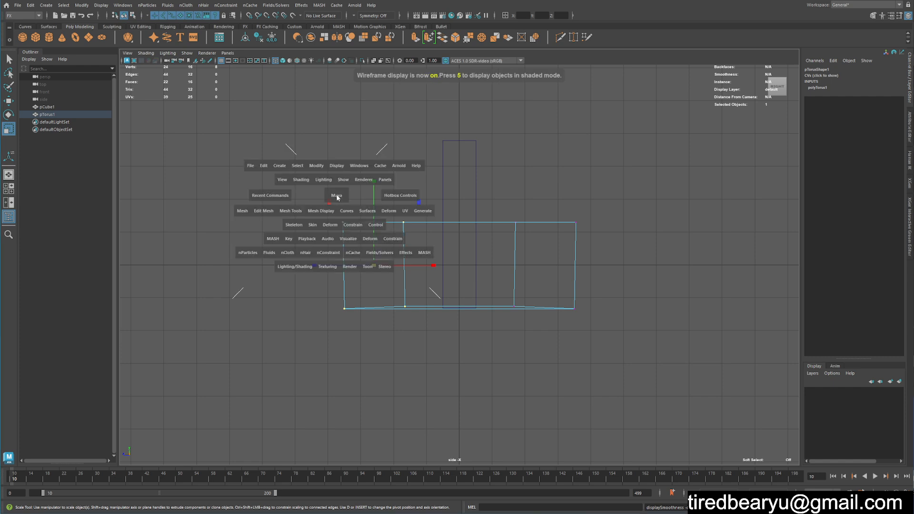
left_click_drag(544, 326, 790, 424)
key("e")
key("w")
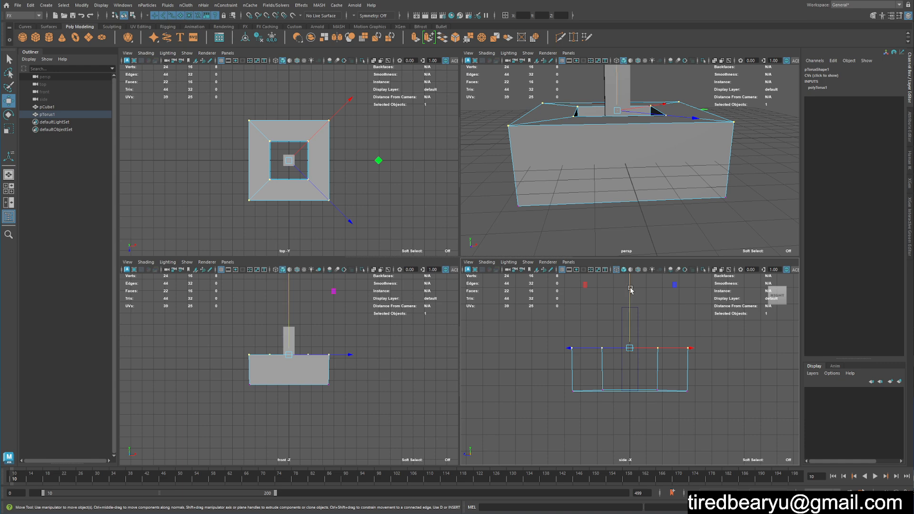
left_click_drag(630, 288, 640, 317)
Return to object selection in the perspective view and scale the whole square frame uniformly to about 5.62.
key("space")
left_click_drag(676, 198, 660, 226, "alt")
double_click(681, 207)
left_click(573, 247)
key("r")
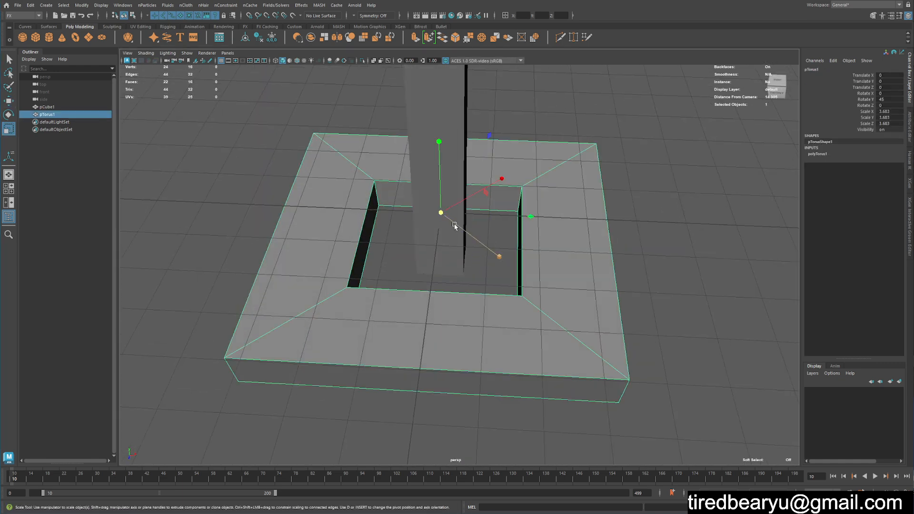
left_click_drag(443, 213, 561, 231)
right_click_drag(701, 236, 650, 239, "alt")
left_click_drag(649, 239, 643, 220, "alt")
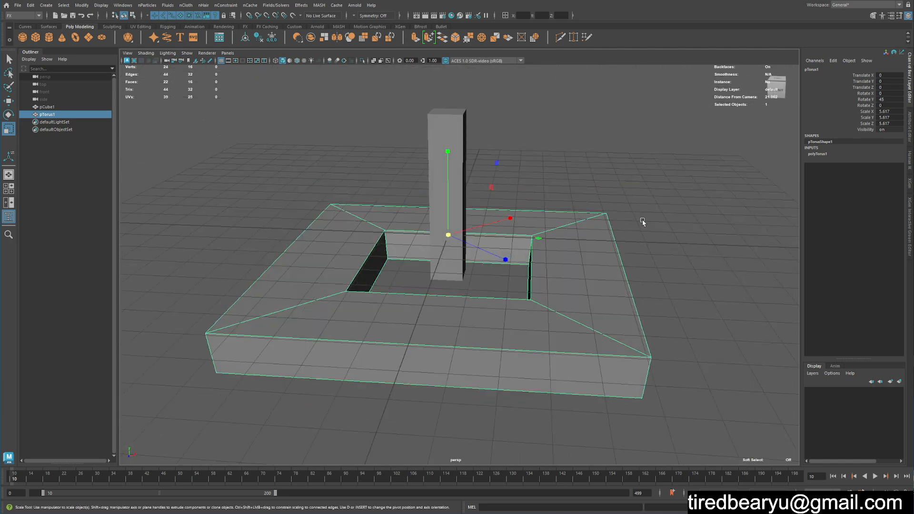
Try tilting the post inside the frame to about -8.5 degrees around Z.
left_click(642, 220)
left_click(453, 195)
key("e")
left_click_drag(524, 241, 543, 227)
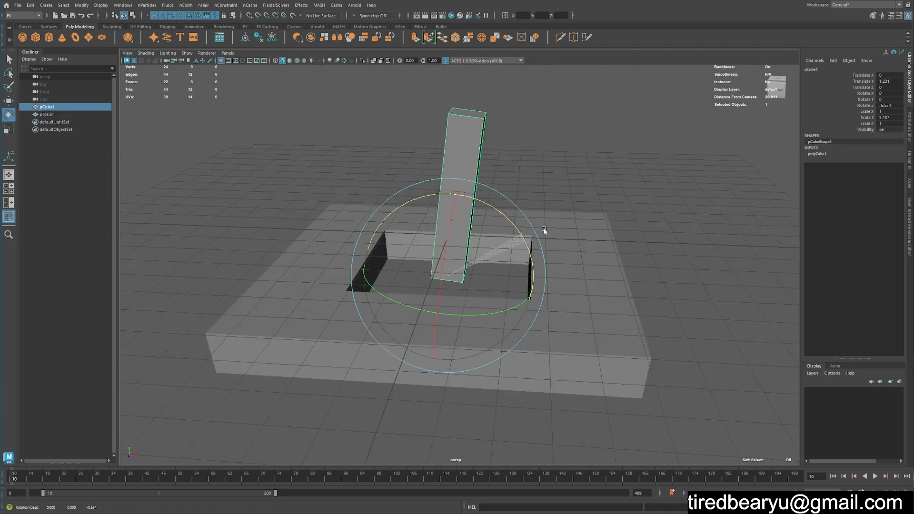
key("w")
key("ctrl+z")
Raise the square frame to about 1 unit in Y around the upright post.
left_click_drag(474, 219, 562, 236, "alt")
left_click(564, 236)
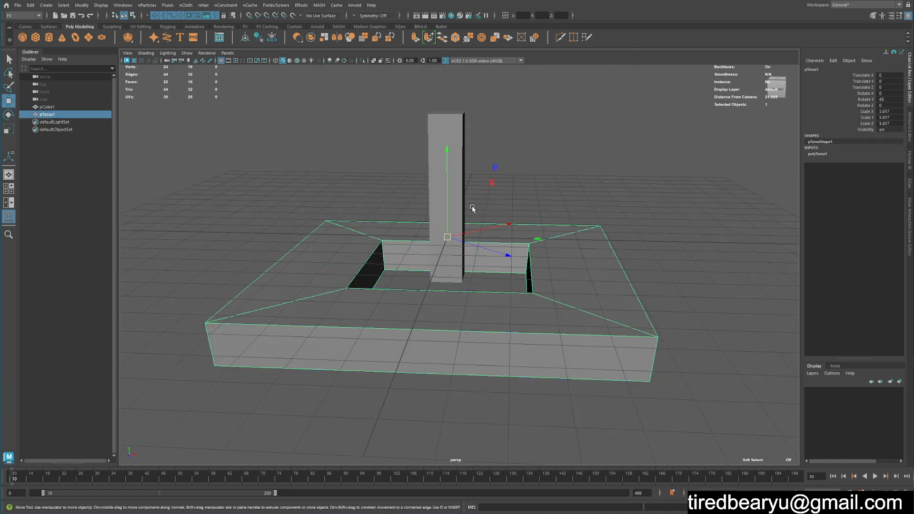
left_click_drag(446, 162, 450, 124)
left_click(544, 155)
left_click_drag(544, 155, 509, 206, "alt")
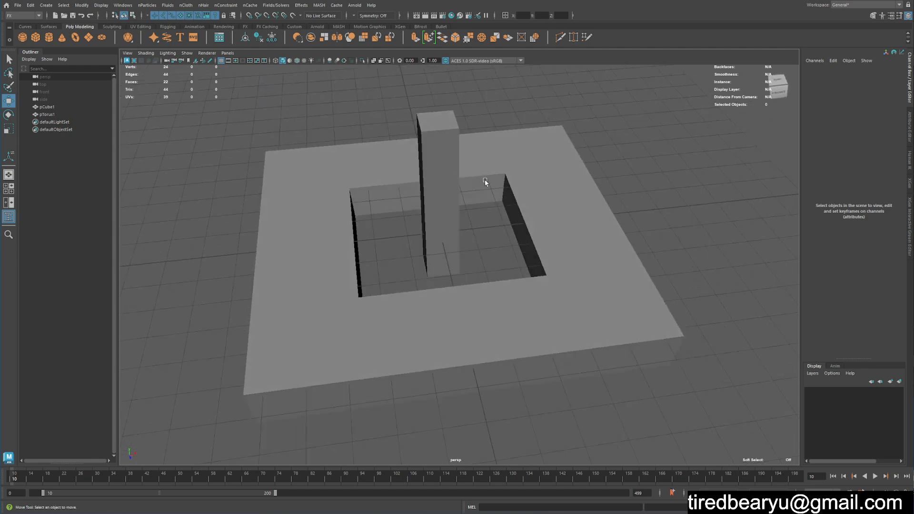
left_click_drag(330, 283, 577, 205, "alt")
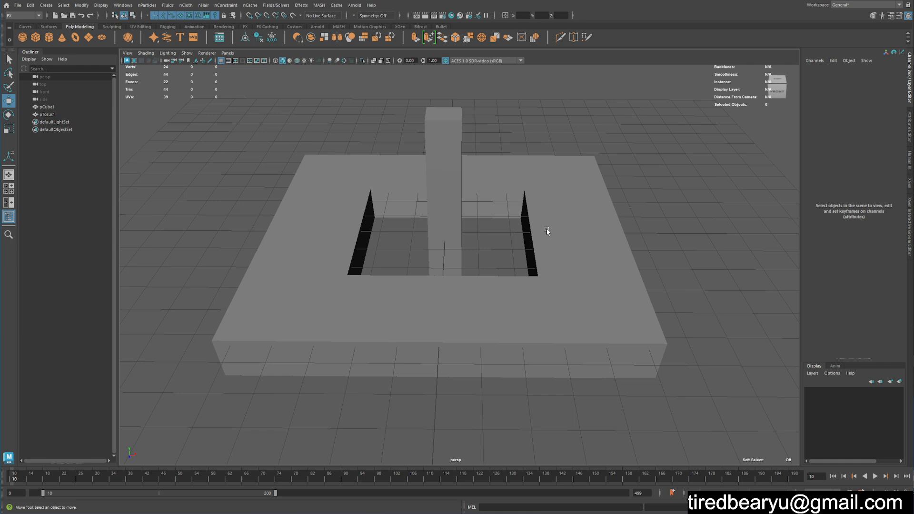
Create a polygon plane at the post and scale it uniformly to about 5.81.
left_click(88, 38)
key("r")
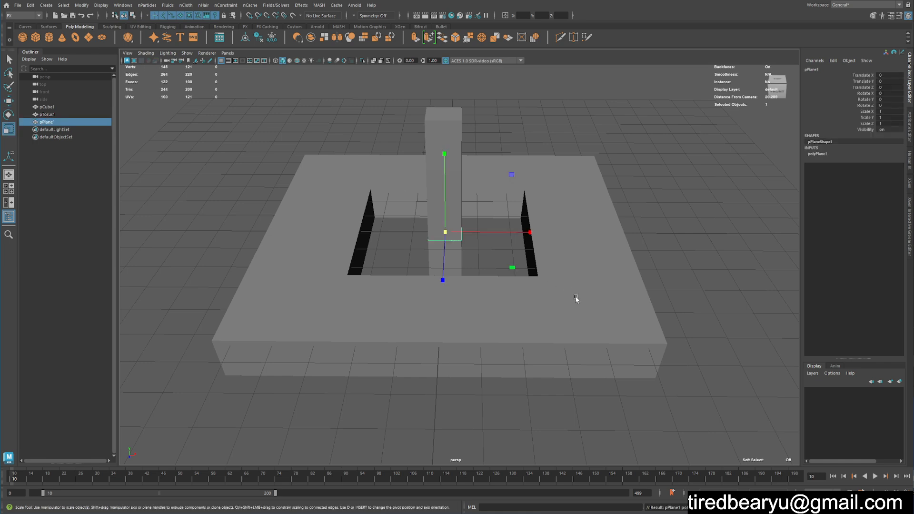
left_click_drag(445, 232, 563, 272)
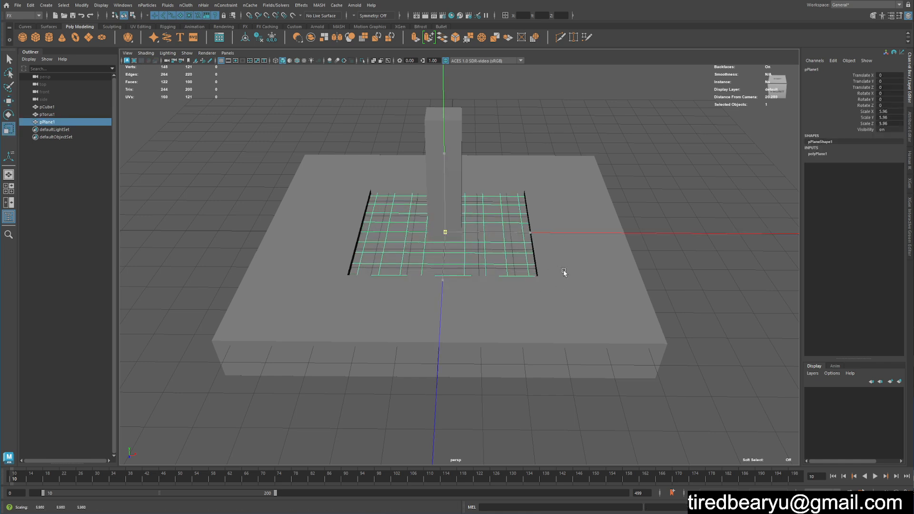
Raise the plane above the frame's opening to about 1 unit in Y and scale it down uniformly to about 5.505.
key("w")
left_click_drag(443, 159, 450, 117)
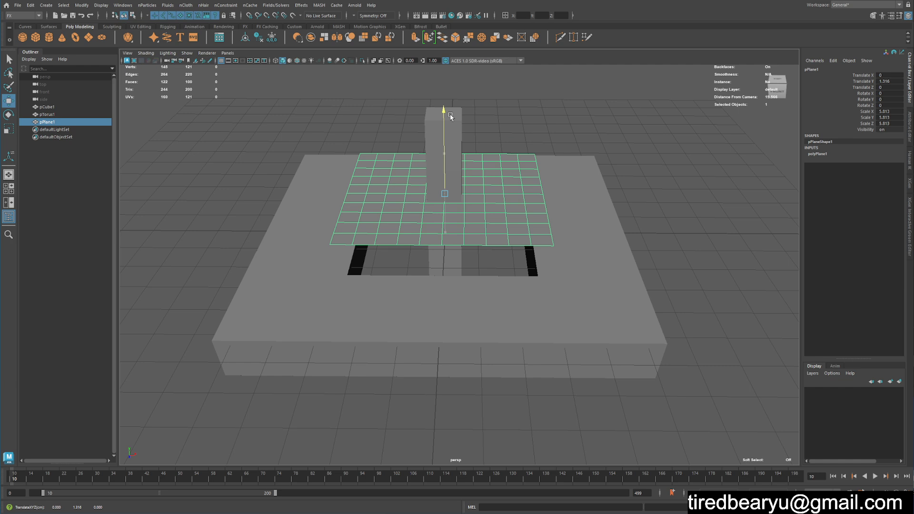
mouse_move(497, 153)
left_mouse_down("alt")
mouse_move(500, 125)
mouse_move(495, 139)
left_mouse_up("alt")
mouse_move(448, 116)
left_mouse_down()
mouse_move(454, 156)
mouse_move(463, 111)
mouse_move(465, 121)
mouse_move(448, 117)
mouse_move(453, 149)
mouse_move(461, 115)
left_mouse_up()
key("r")
left_click_drag(444, 202, 435, 202)
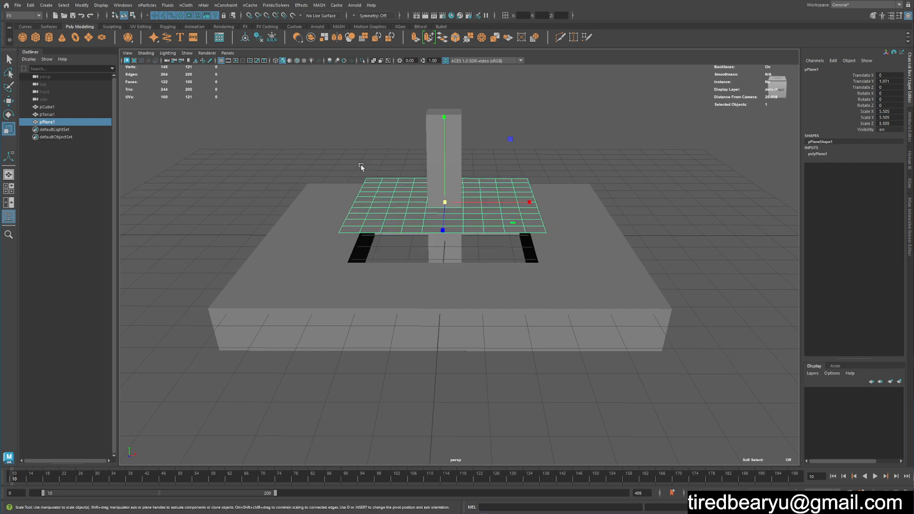
In the top wireframe view, delete the plane's four centre faces around the post, and return to object selection in the perspective view.
key("space")
key("space")
key("f")
key("4")
key("5")
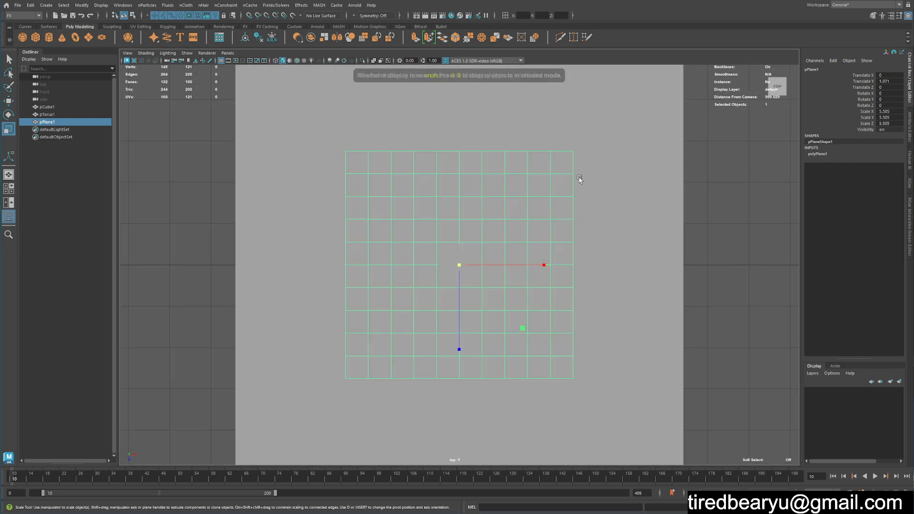
right_click_drag(176, 181, 175, 200)
key("4")
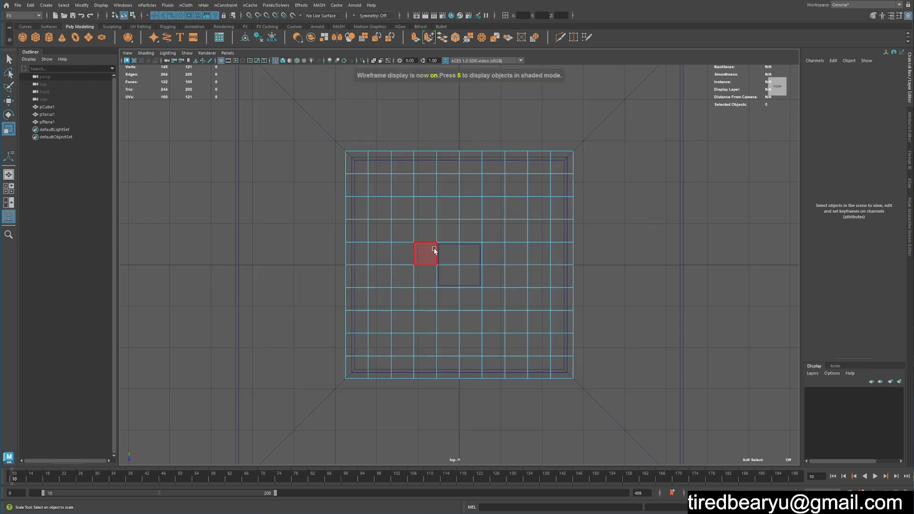
left_click_drag(435, 251, 479, 275)
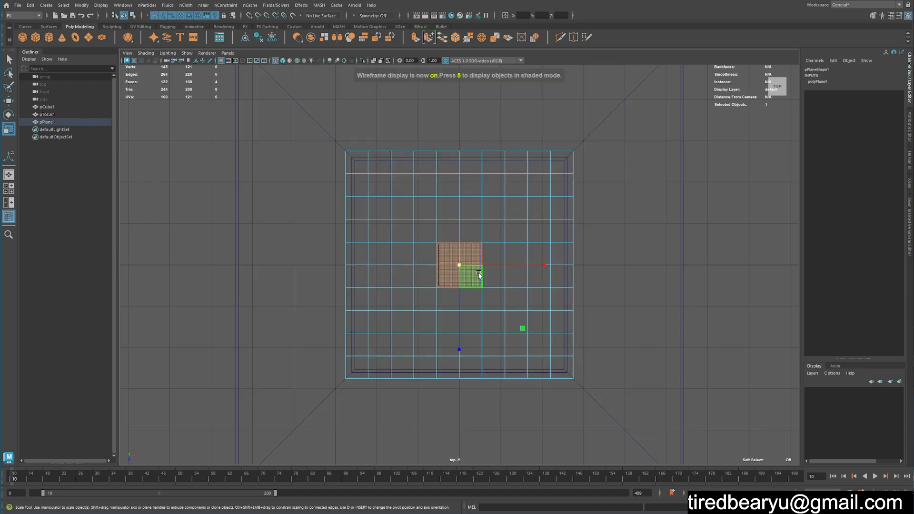
key("Delete")
key("space")
key("space")
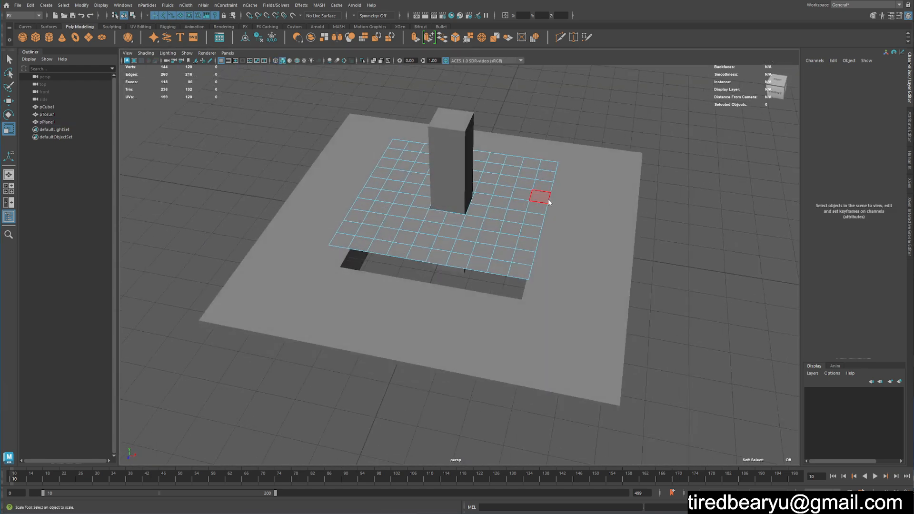
right_click_drag(548, 201, 586, 179)
left_click_drag(538, 193, 564, 191, "alt")
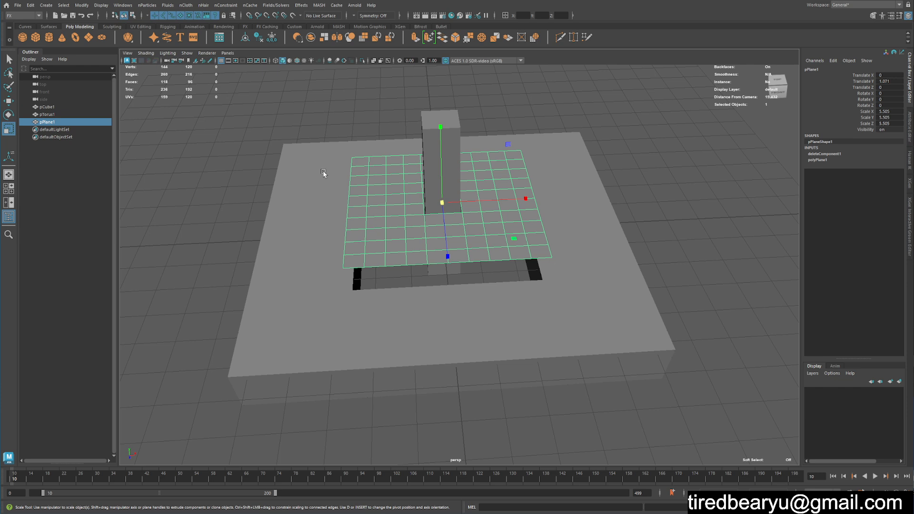
left_click(148, 5)
mouse_move(181, 5)
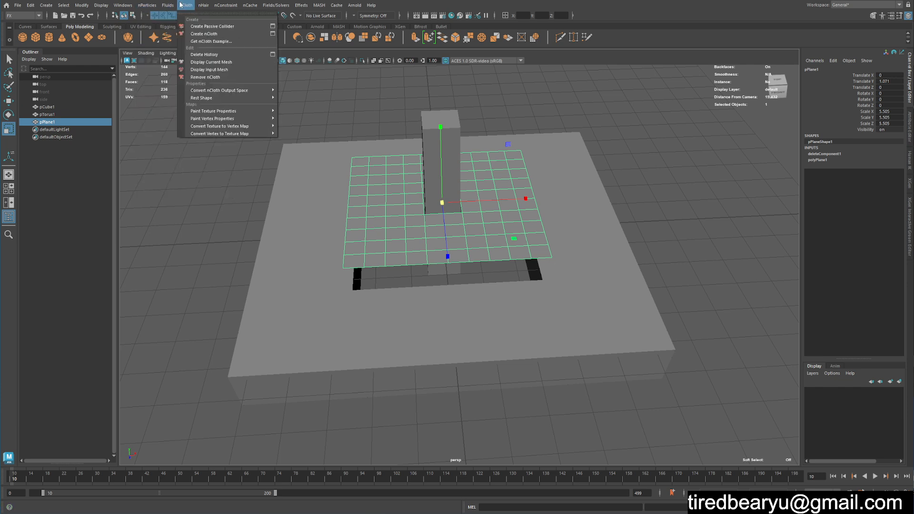
left_click(198, 4)
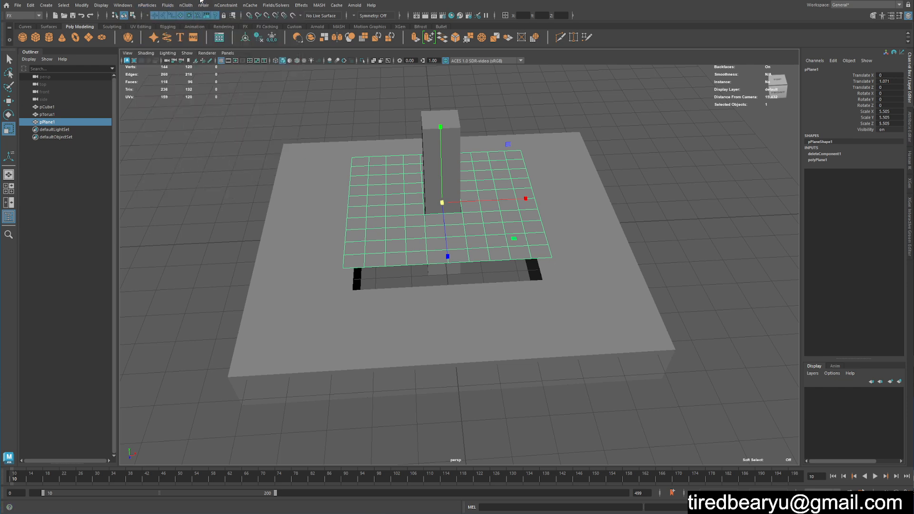
Switch to the Modeling menu set and subdivide the plane using Add Divisions with 3 divisions.
left_click(28, 16)
left_click(26, 22)
left_click(189, 5)
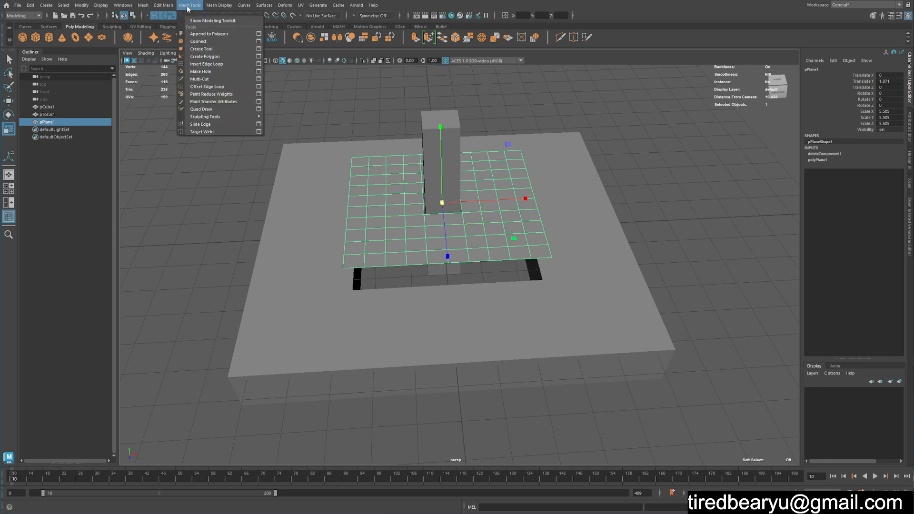
mouse_move(159, 6)
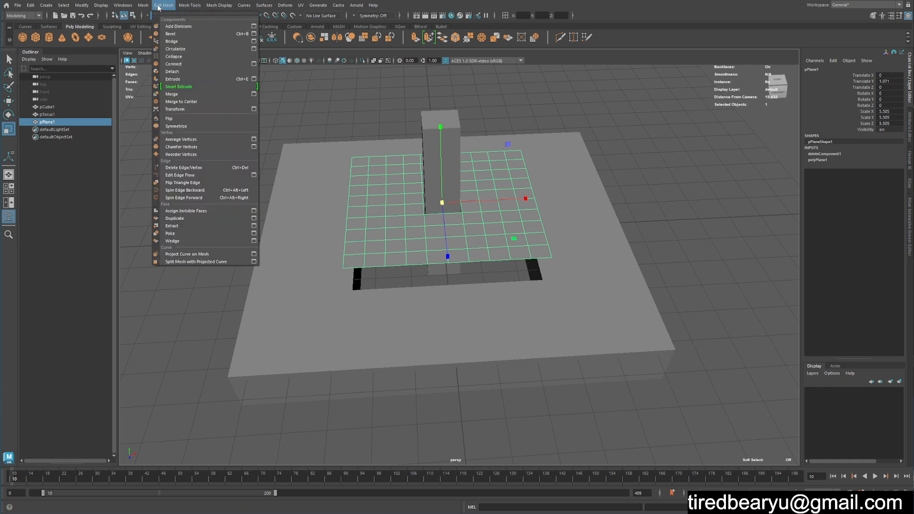
left_click(177, 26)
left_click_drag(638, 274, 660, 275)
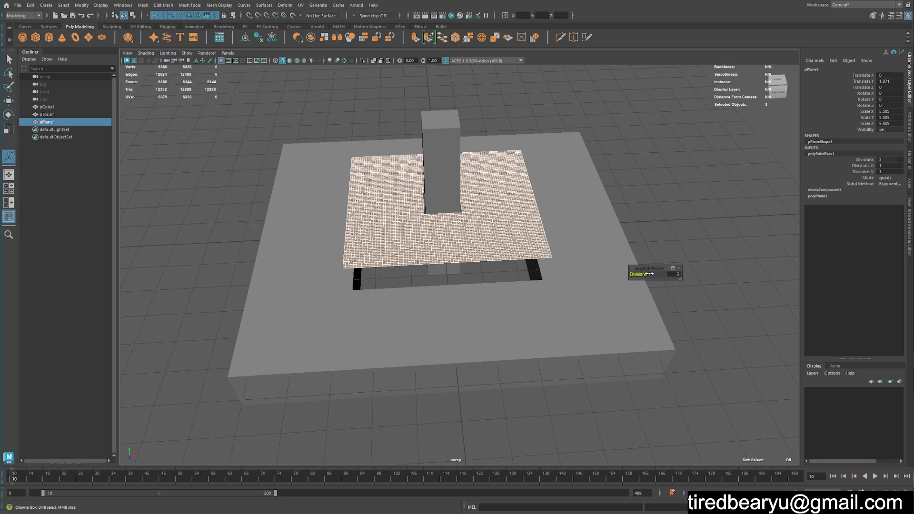
Examine the subdivided plane's position and mesh density against the post and the square frame.
left_click(143, 5)
mouse_move(163, 5)
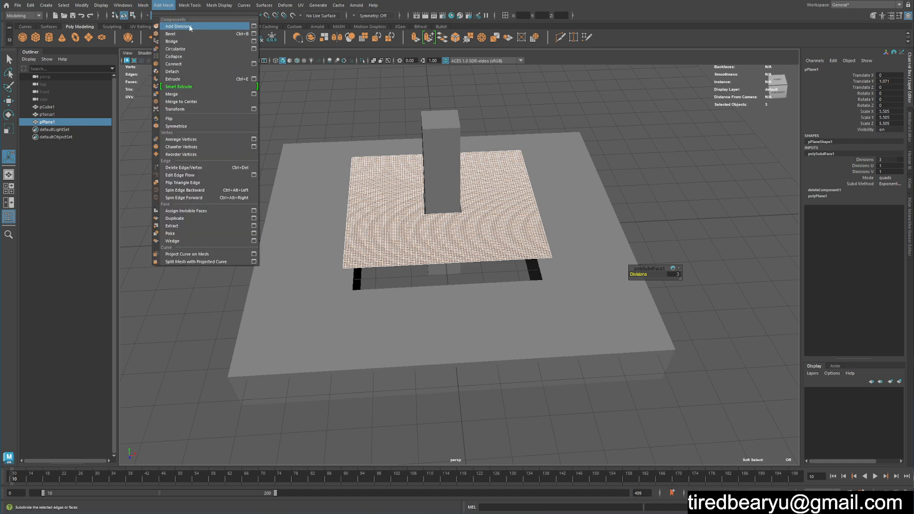
left_click_drag(608, 173, 630, 205, "alt")
left_click(632, 207)
left_click(492, 234)
left_click_drag(492, 235, 520, 281, "alt")
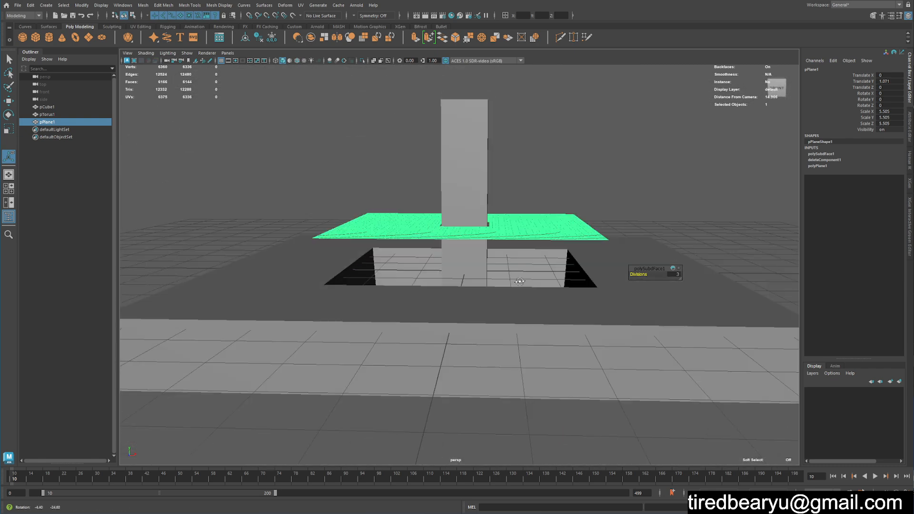
left_click_drag(496, 242, 491, 267, "alt")
left_click(469, 194)
left_click(618, 354)
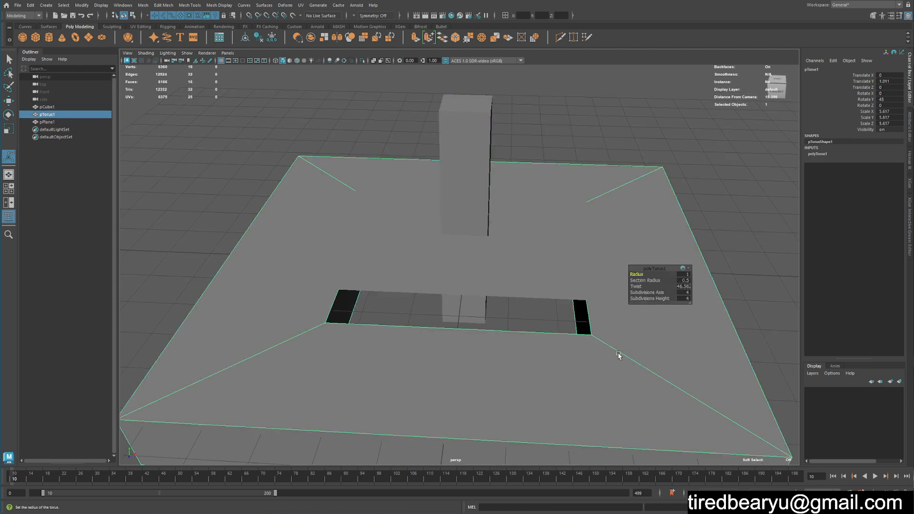
left_click_drag(456, 286, 458, 279, "alt")
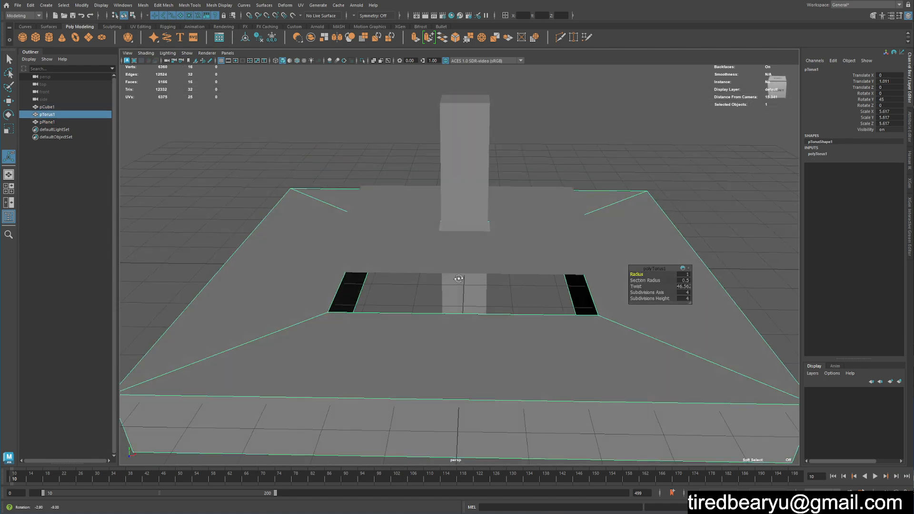
left_click(428, 247)
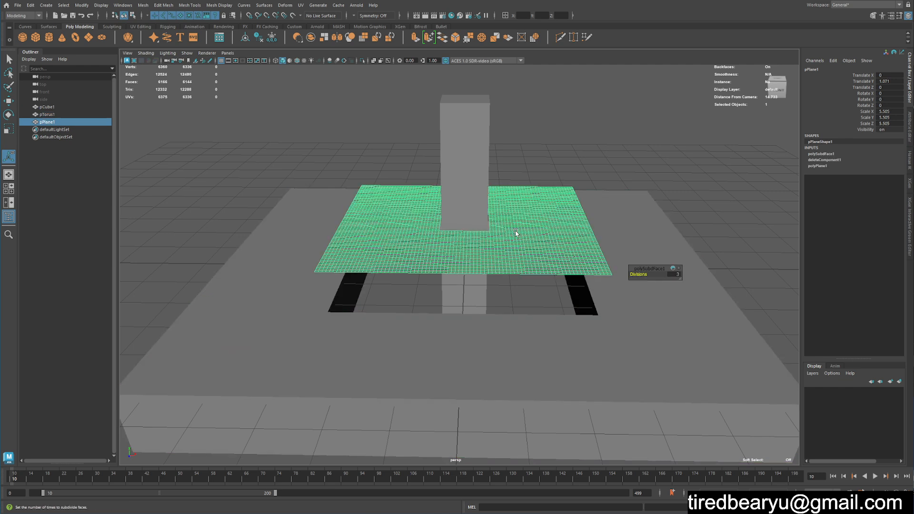
Set the post's subdivisions to 4 in width, 4 in height and 5 in depth.
left_click(485, 214)
left_click(818, 154)
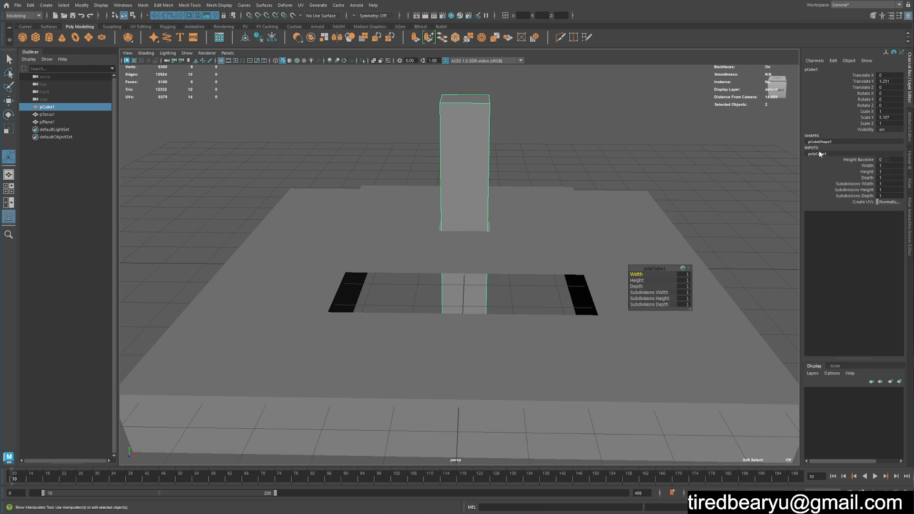
left_click(849, 184)
middle_click_drag(541, 176, 518, 178)
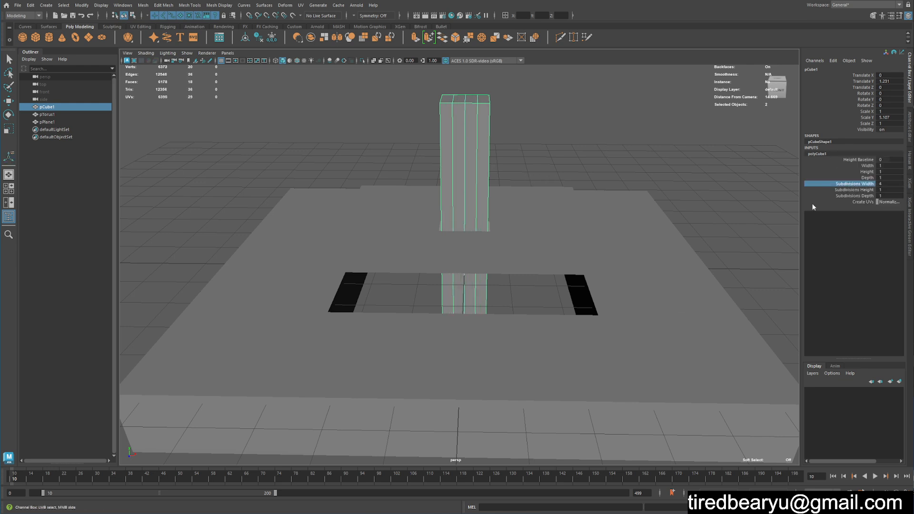
left_click(858, 196)
left_click(857, 190)
middle_click_drag(773, 190, 785, 193)
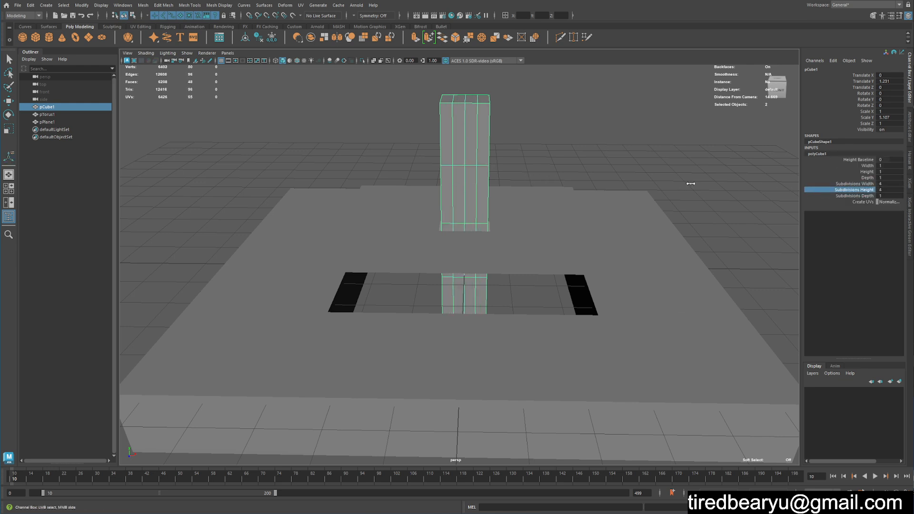
left_click_drag(785, 193, 645, 186, "alt")
middle_click_drag(680, 191, 693, 193)
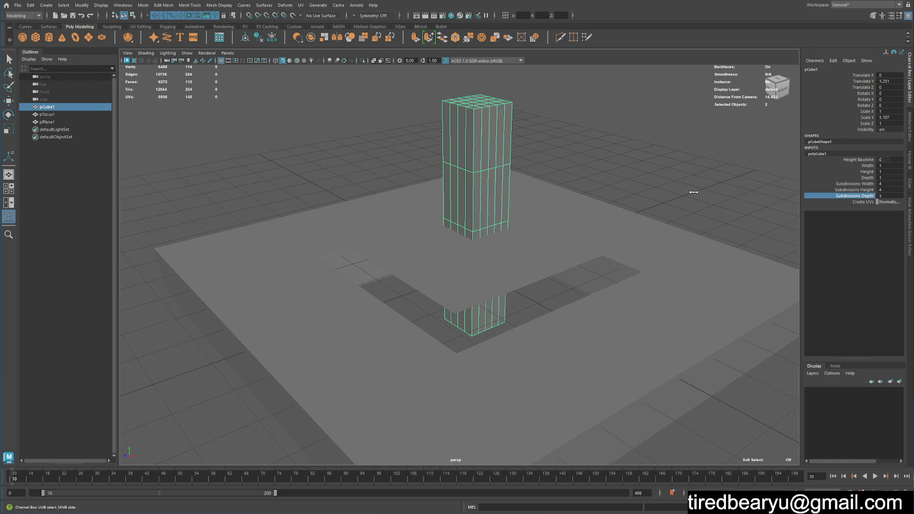
left_click_drag(609, 199, 686, 222, "alt")
left_click(664, 269)
key("t")
mouse_move(612, 280)
left_mouse_down("alt")
mouse_move(627, 285)
mouse_move(627, 278)
left_mouse_up("alt")
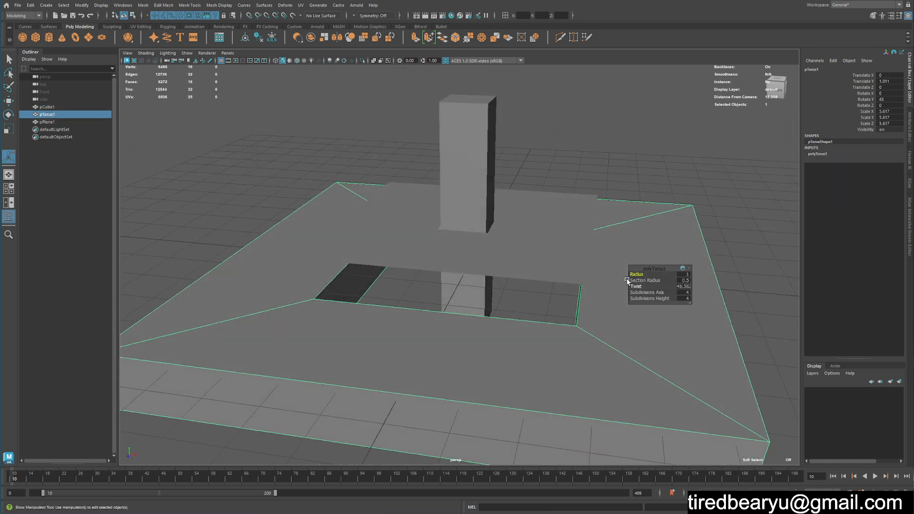
left_click(641, 178)
left_click_drag(641, 178, 554, 241)
left_click_drag(496, 253, 519, 228, "alt")
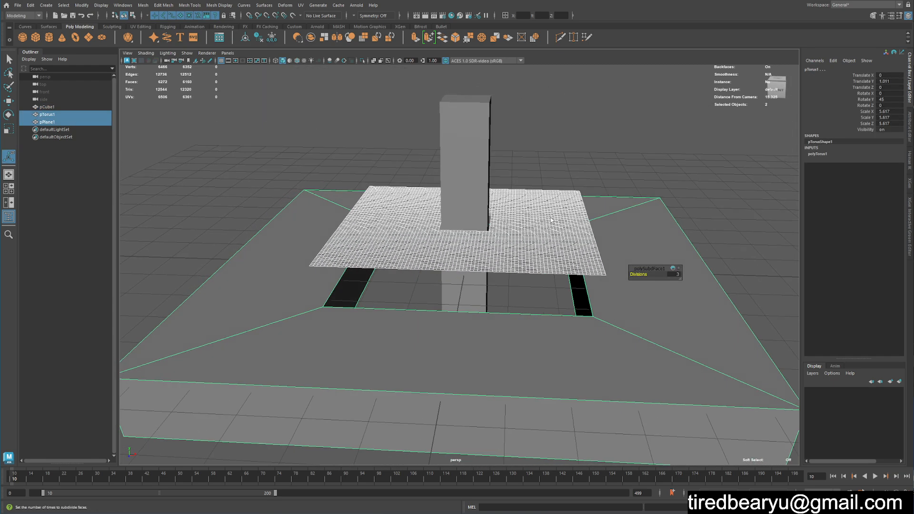
Select only the subdivided plane, switch to the FX menu set, and convert the plane to nCloth.
key("q")
left_click(531, 183)
left_click(534, 203)
left_click(188, 5)
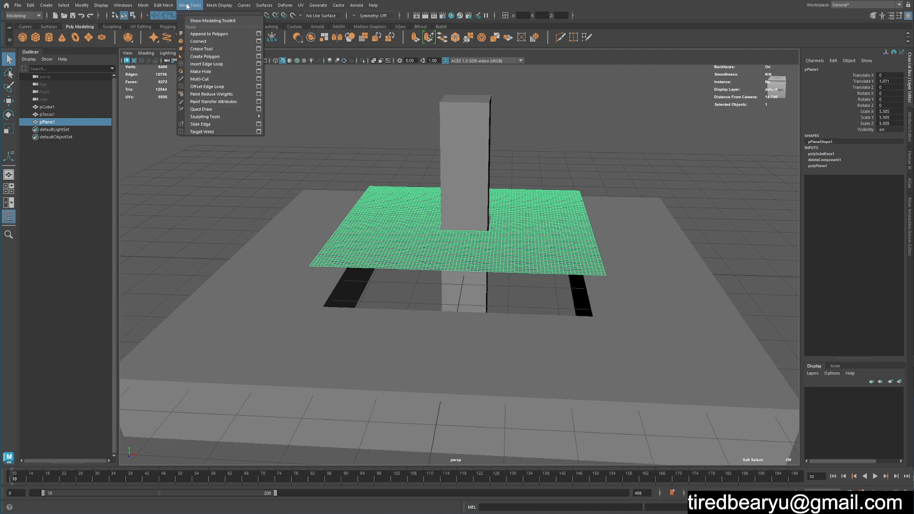
left_click(34, 16)
left_click(33, 16)
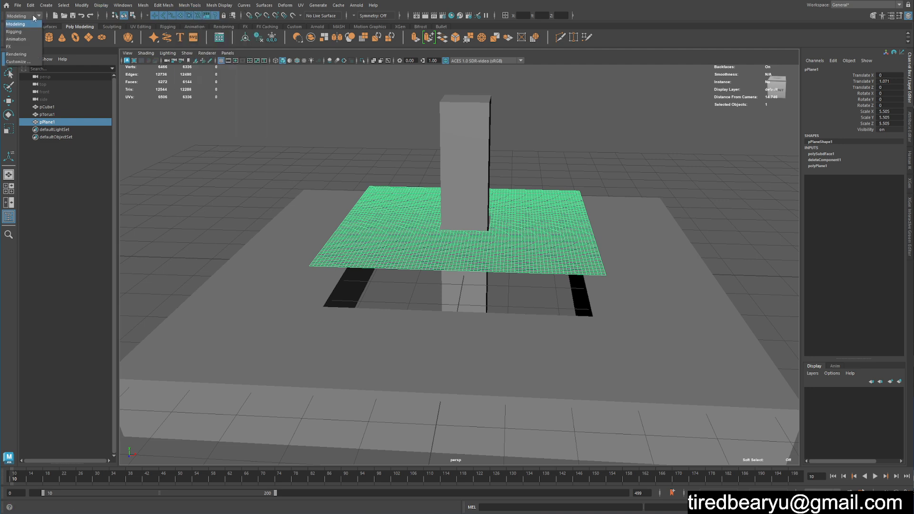
left_click(24, 45)
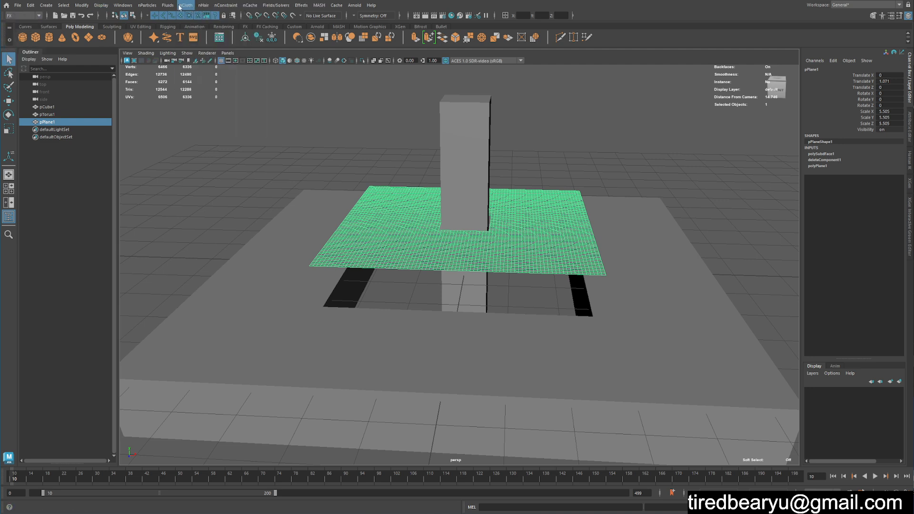
left_click(181, 6)
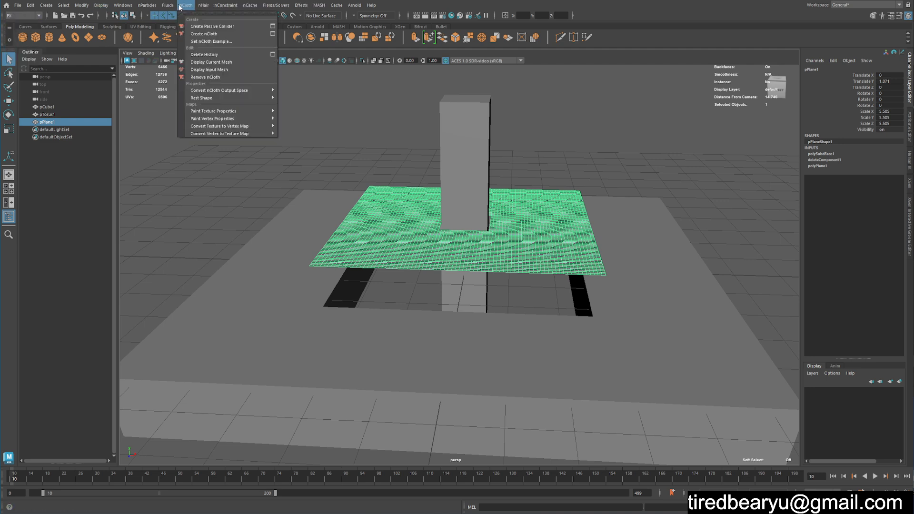
left_click(207, 34)
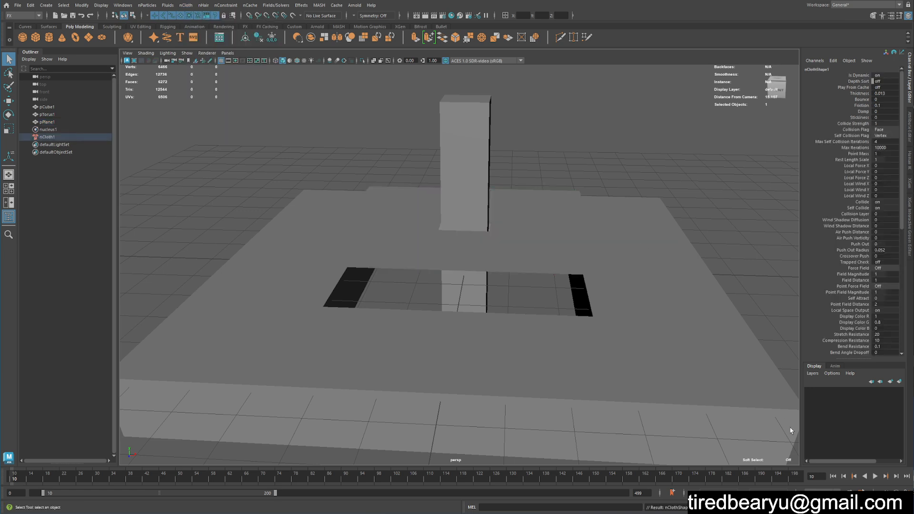
With the cloth plane selected, shift the playback range to 0–190 and go to frame 0.
left_click(523, 268)
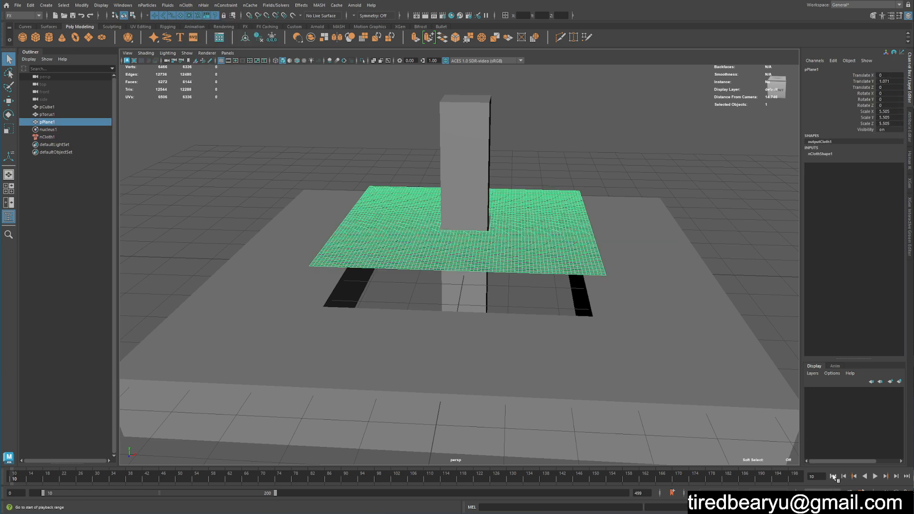
left_click_drag(235, 492, 223, 492)
left_click(6, 475)
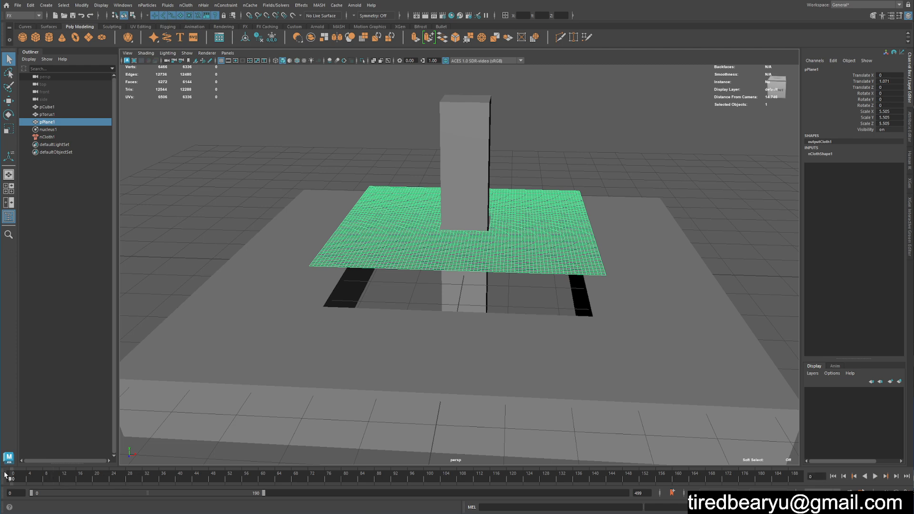
Play the cloth simulation briefly to see the plane fall, and return to frame 0.
left_click(875, 476)
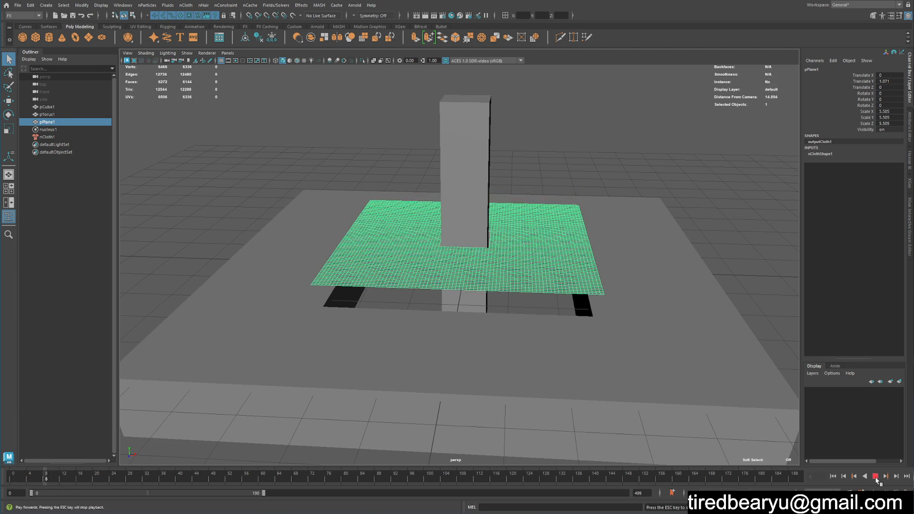
left_click(833, 476)
left_click_drag(538, 319, 592, 146, "alt")
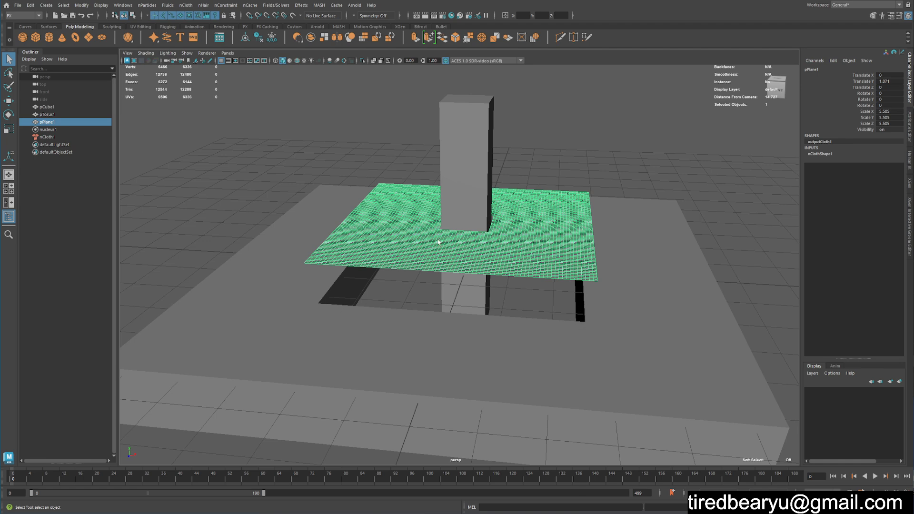
Select the cloth plane's entire outer border edge loop and convert the selection to vertices.
right_click_drag(535, 252, 546, 229)
scroll(533, 253, "up", 3)
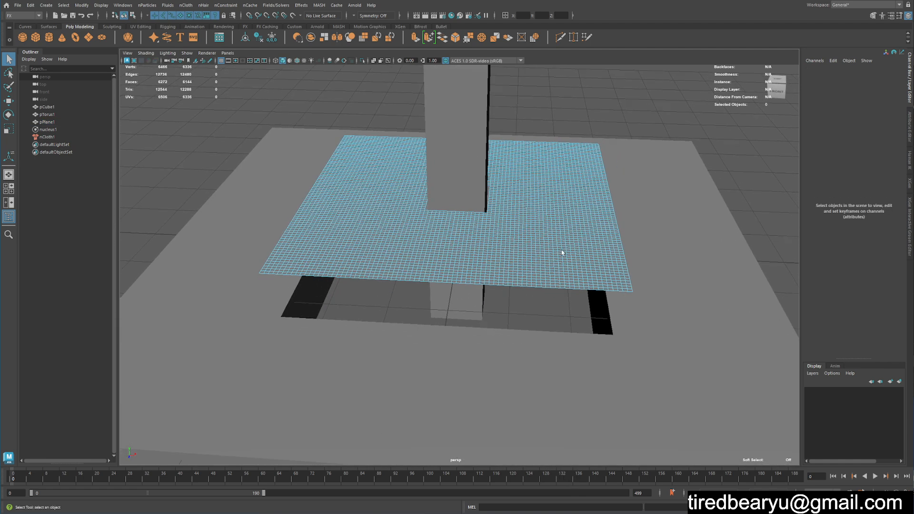
double_click(516, 288)
left_click_drag(516, 287, 536, 302, "alt")
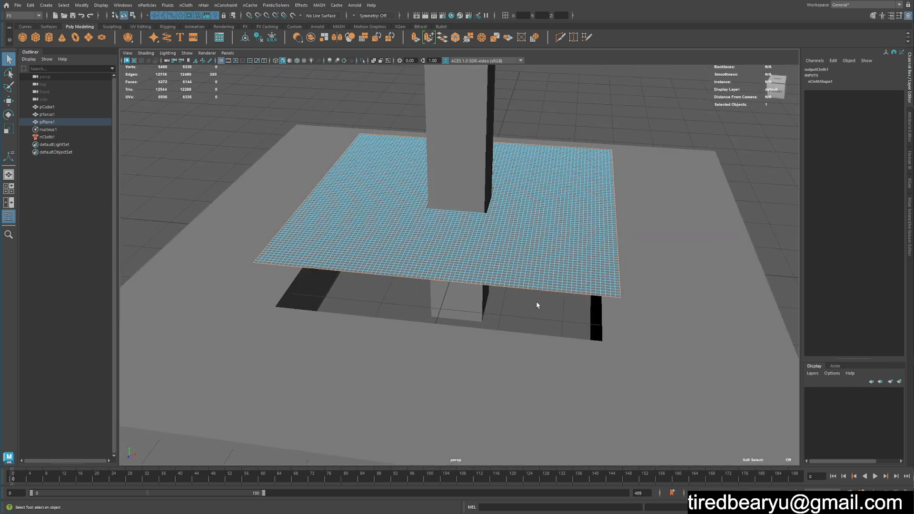
key("ctrl+F9")
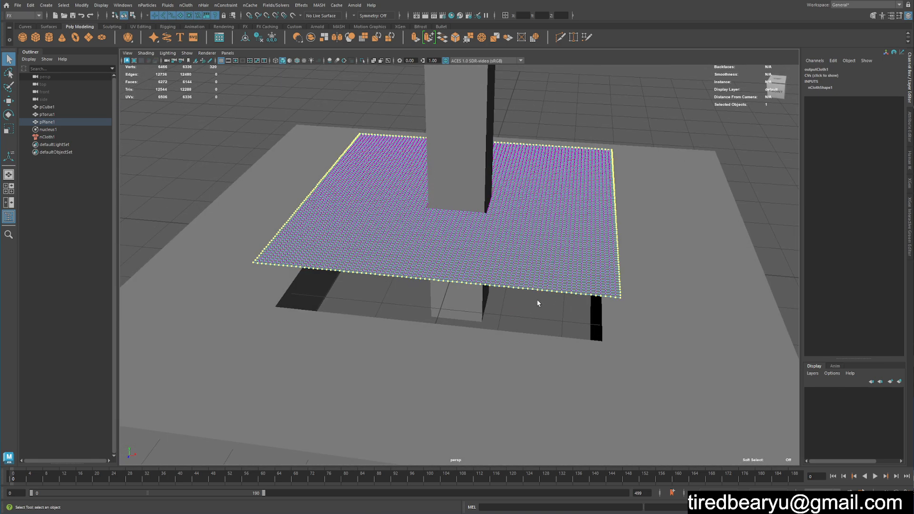
left_click(77, 6)
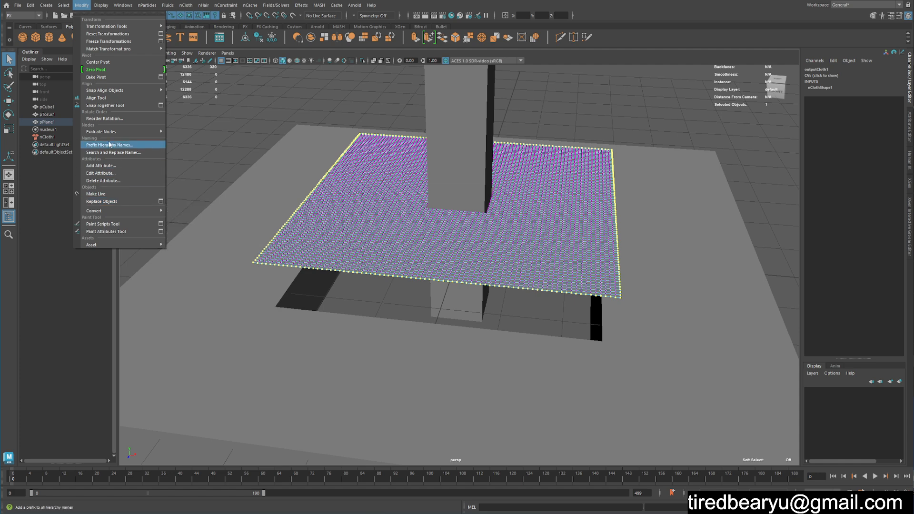
mouse_move(52, 6)
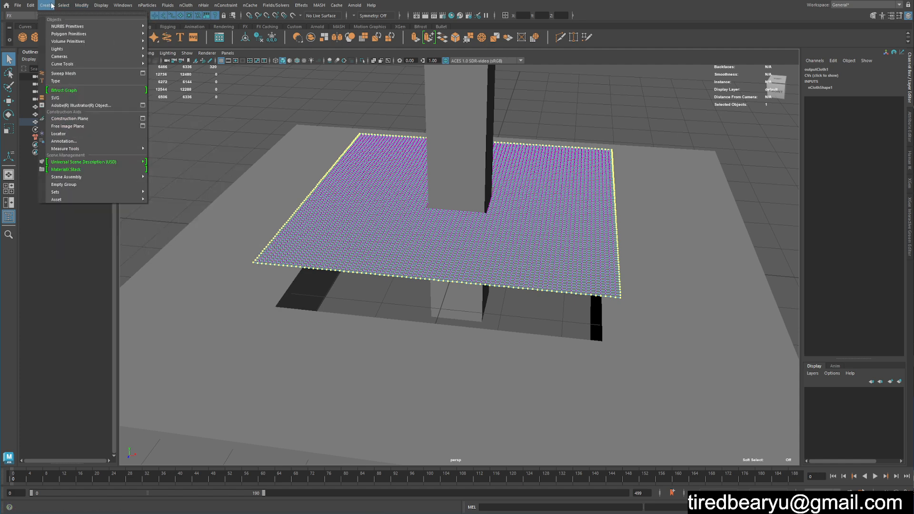
mouse_move(113, 127)
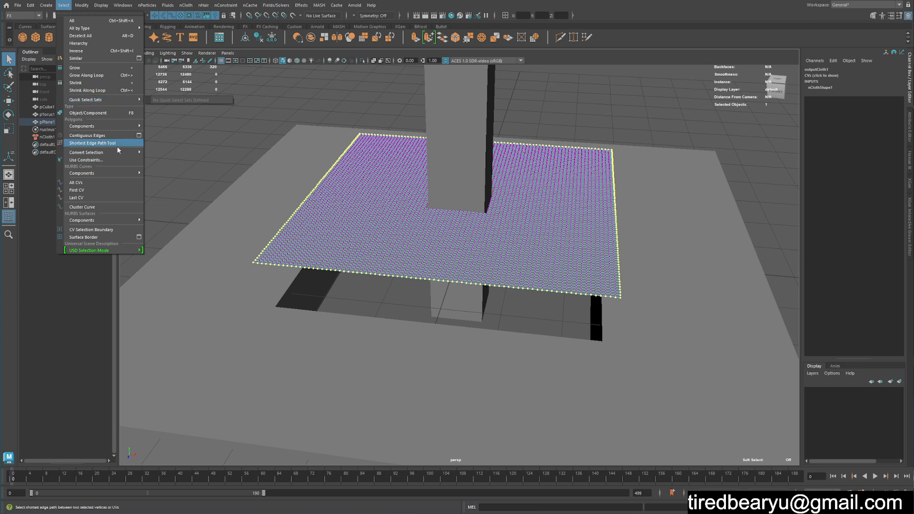
mouse_move(118, 174)
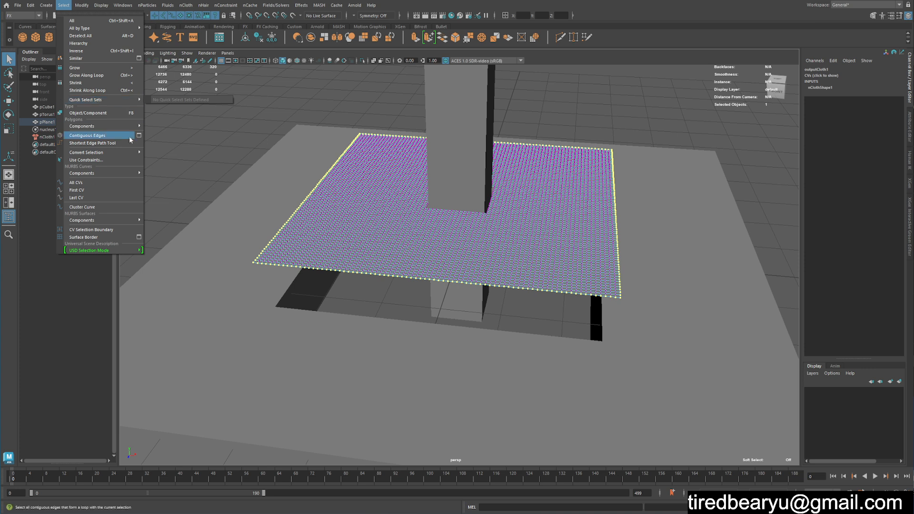
mouse_move(131, 155)
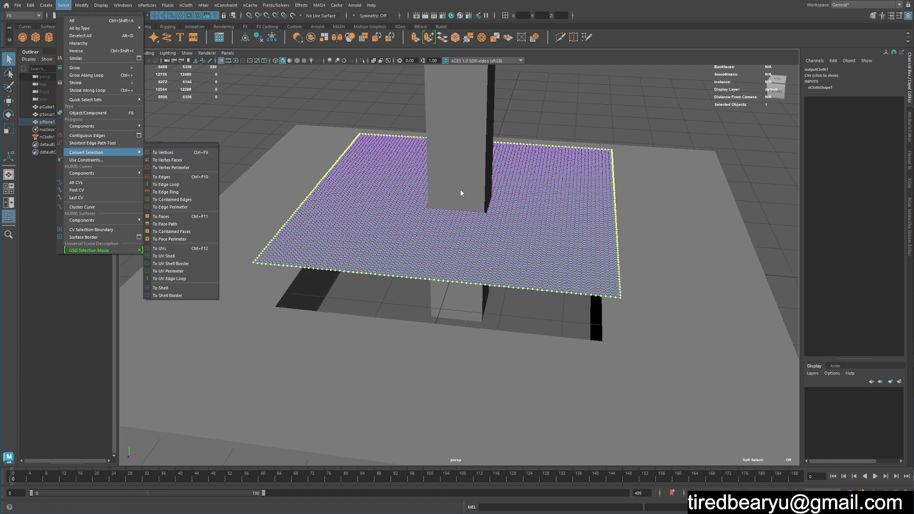
Add a Transform Constraint to the selected outer border vertices of the cloth plane.
left_click_drag(480, 193, 472, 186, "alt")
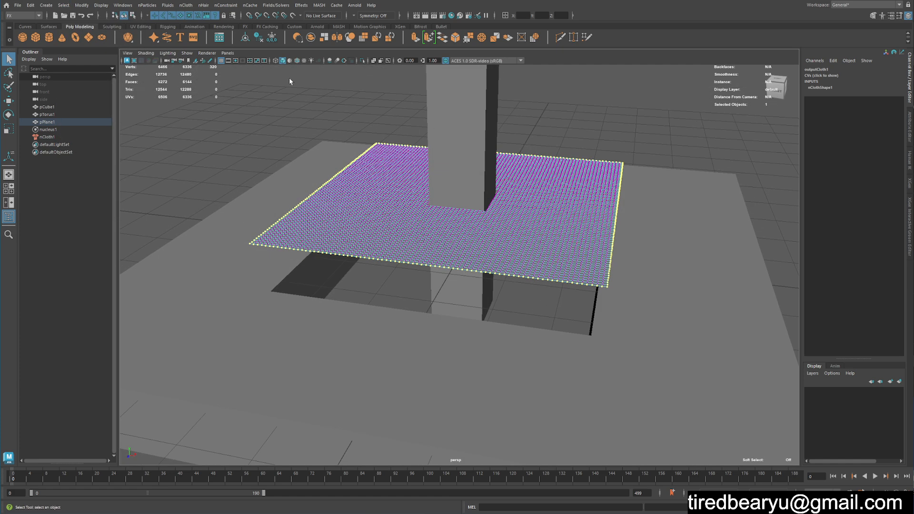
left_click(192, 7)
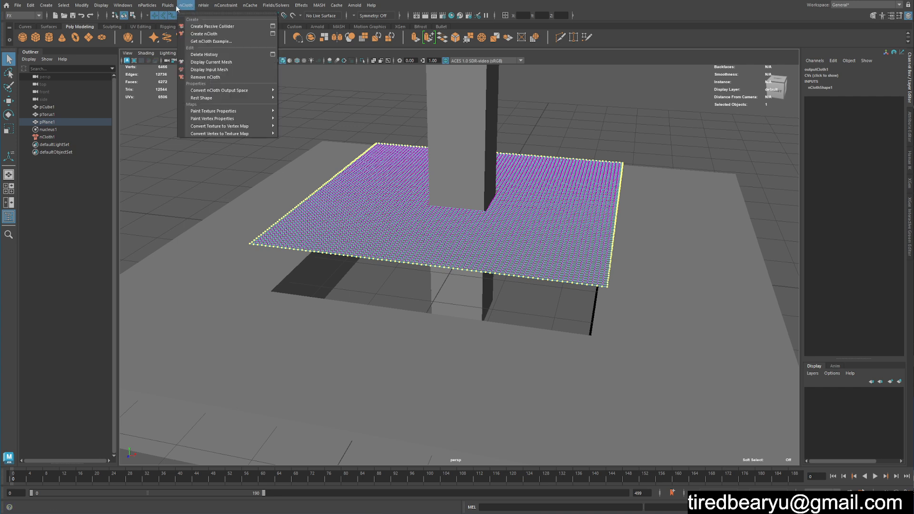
mouse_move(200, 10)
mouse_move(232, 10)
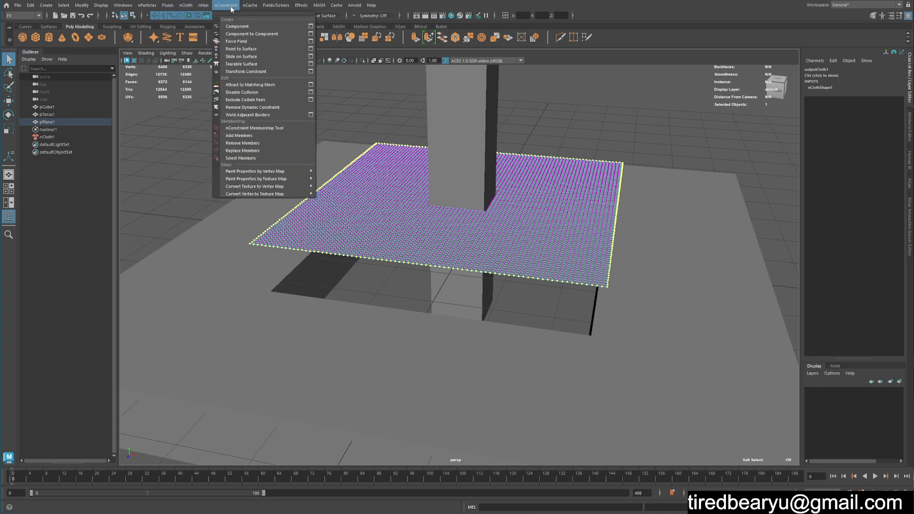
left_click(240, 73)
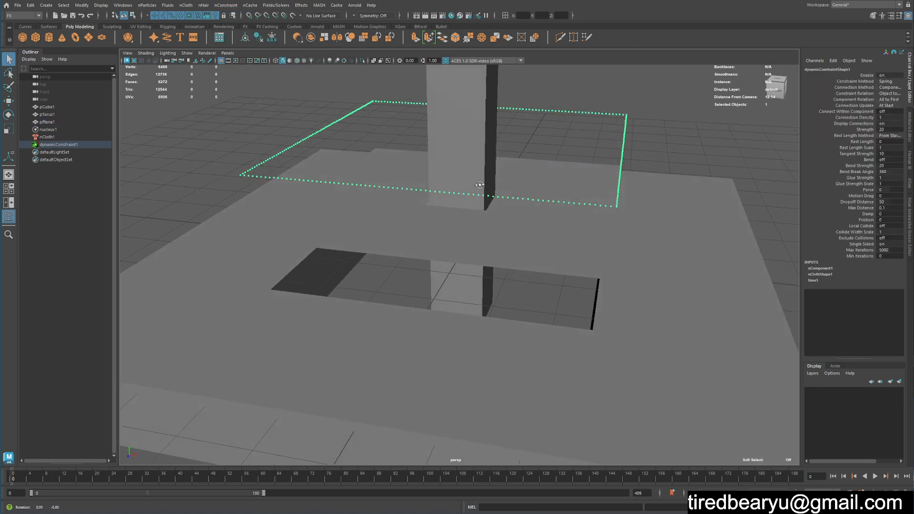
Play the simulation from frame 0 to check the outer border constraint, and return to the start.
left_click_drag(476, 166, 481, 181, "alt")
key("w")
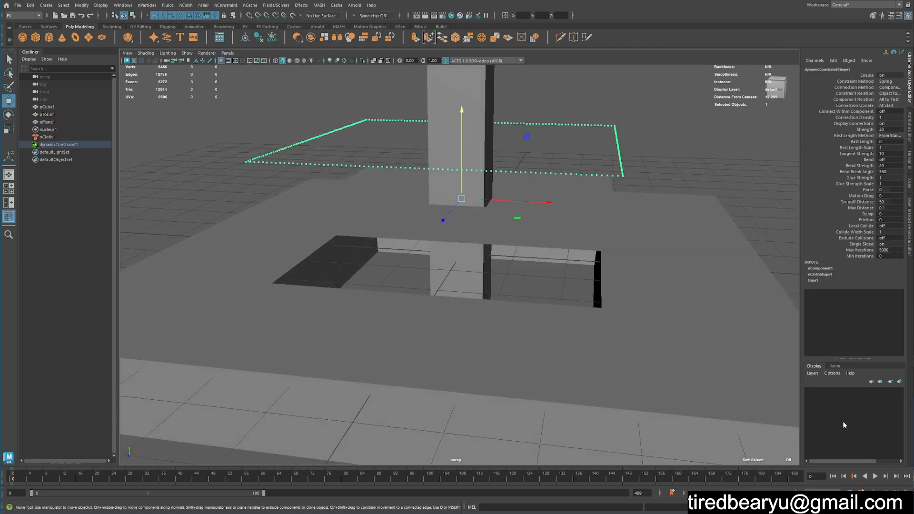
left_click(832, 477)
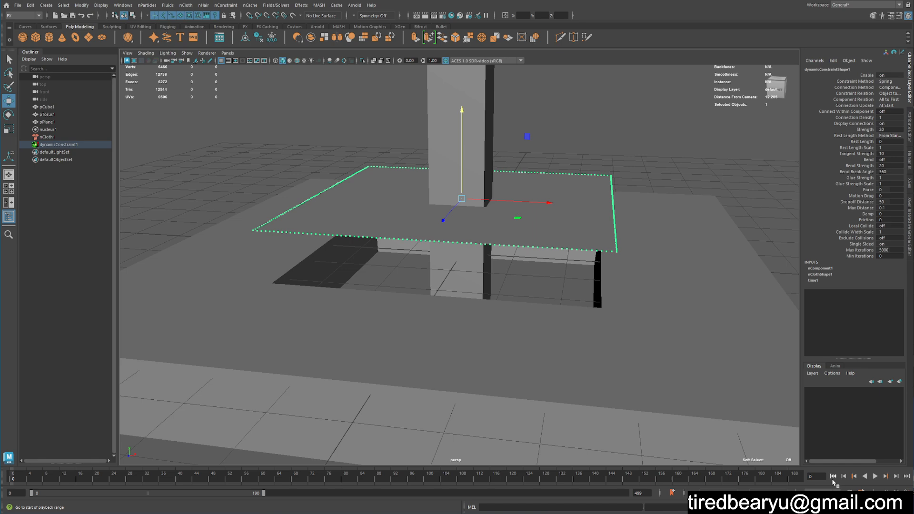
left_click(875, 477)
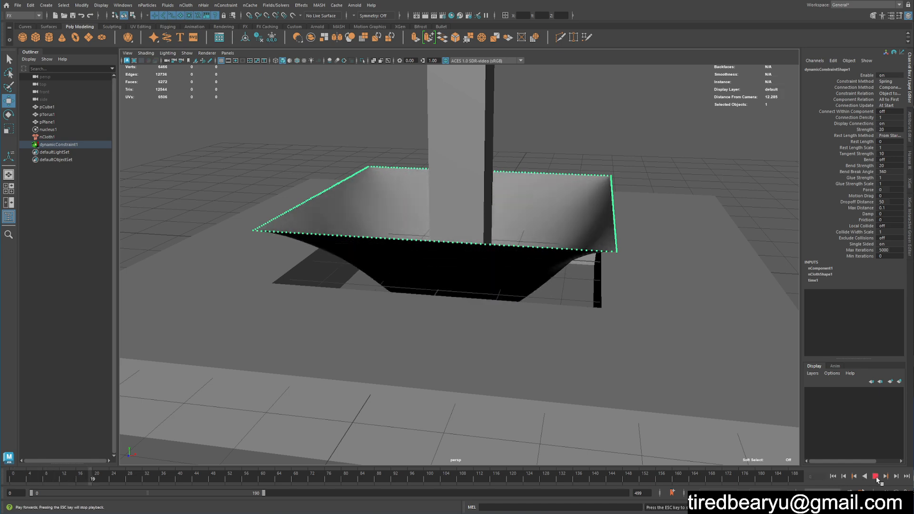
left_click(876, 477)
left_click(832, 476)
Select the edge loop of the cloth's hole around the post, convert it to vertices, and add a Transform Constraint.
right_click(549, 211)
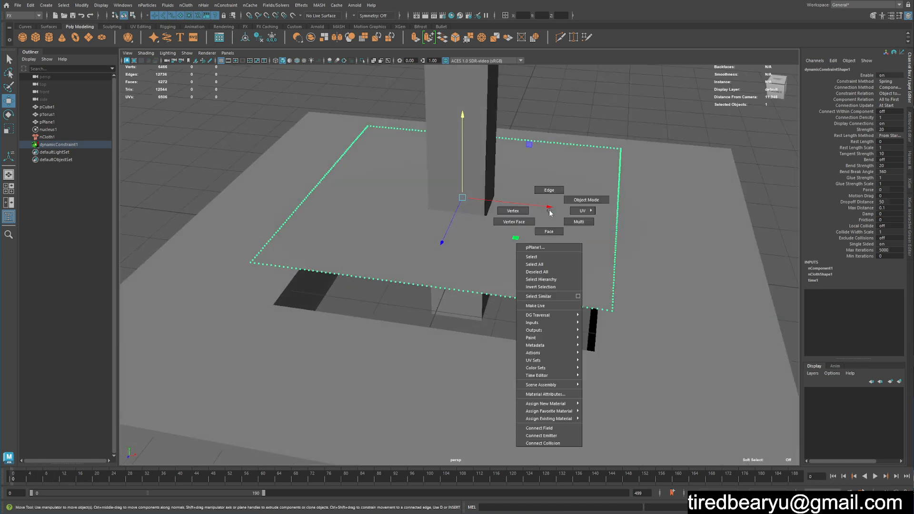
right_click_drag(549, 212, 549, 191)
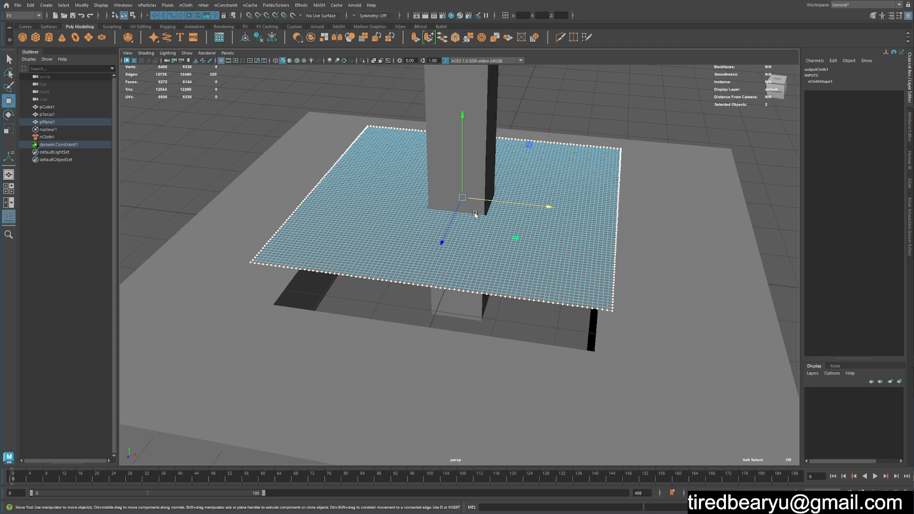
double_click(475, 214)
key("ctrl+F9")
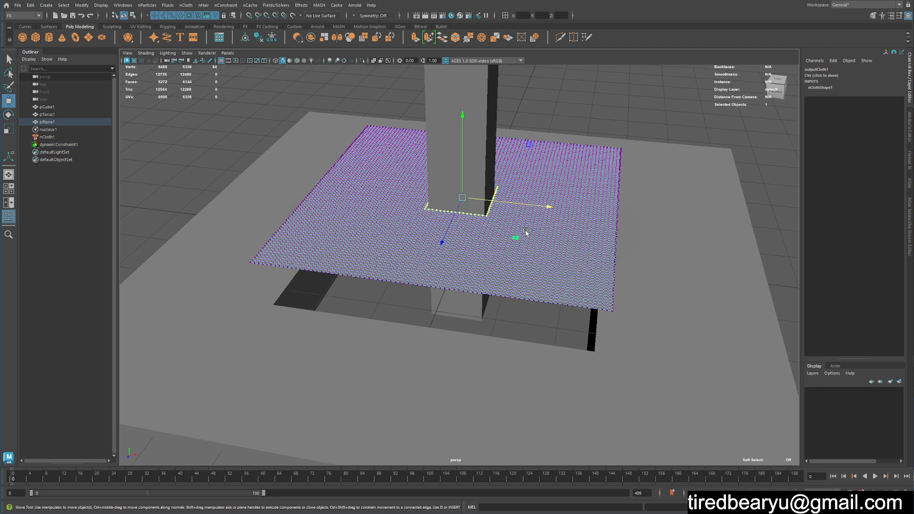
key("g")
Play the simulation to check how the cloth hangs between the outer border and post constraints.
left_click_drag(485, 210, 484, 199, "alt")
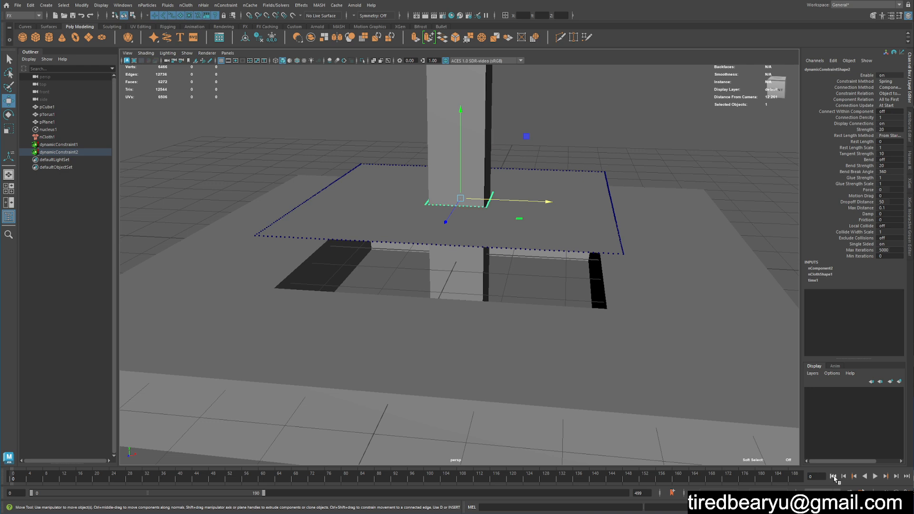
left_click(875, 476)
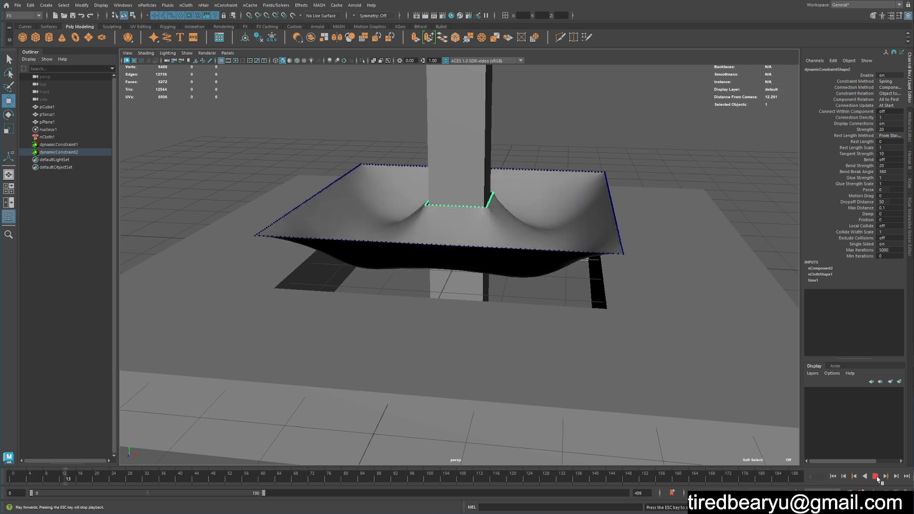
left_click(875, 476)
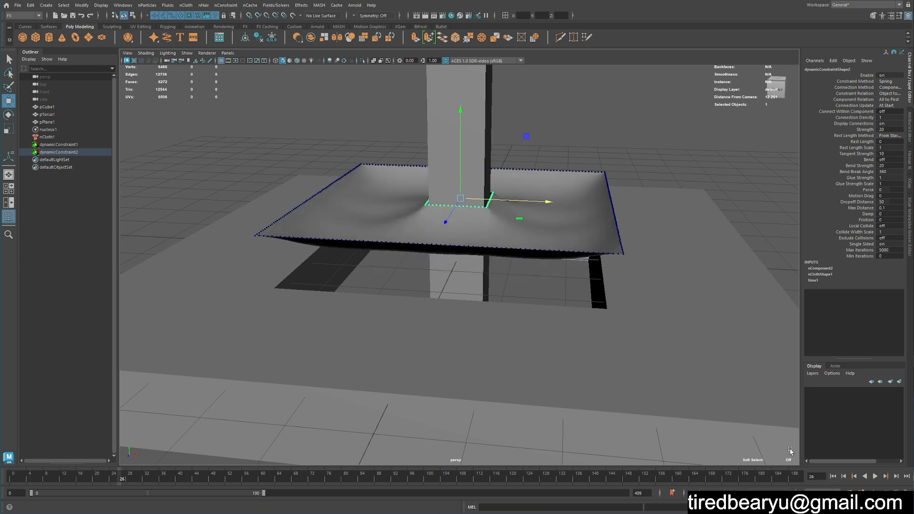
Key the outer border constraint at frame 0, and lower it to Translate Y -0.093 at about frame 21.
left_click(58, 145)
left_click(13, 476)
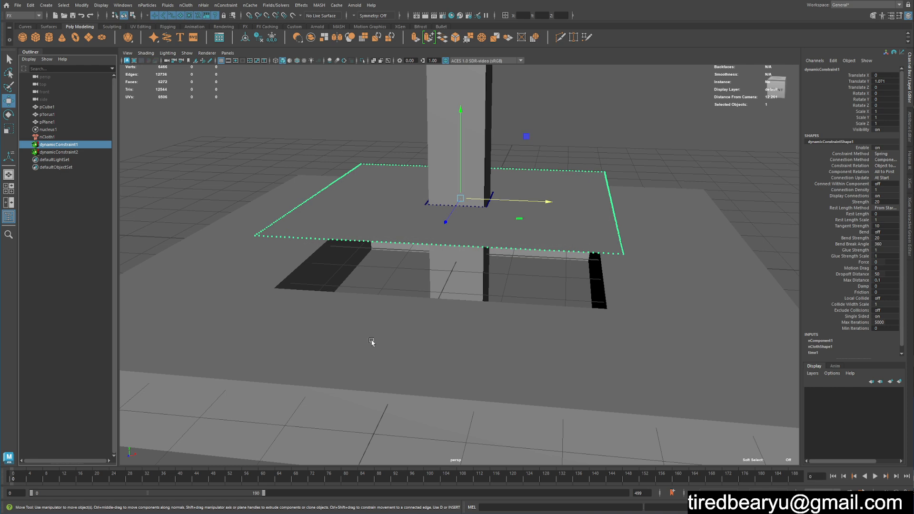
key("w")
key("alt+v")
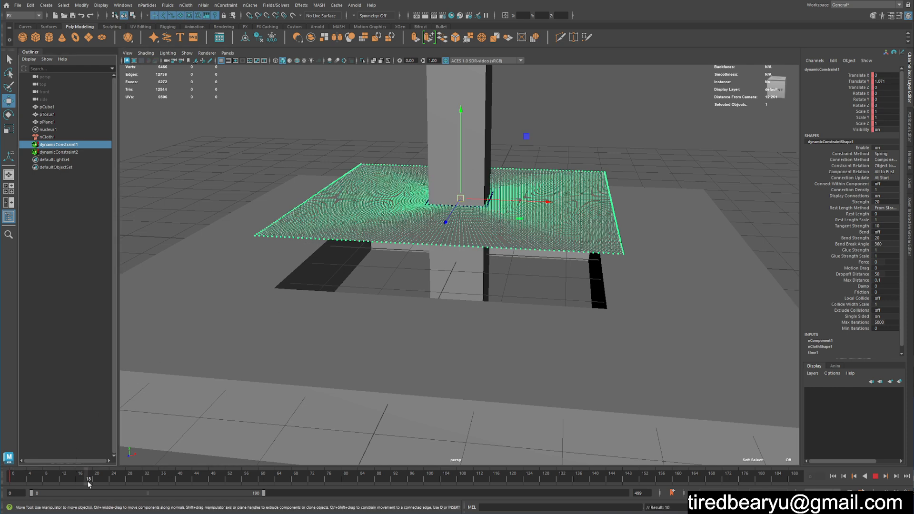
left_click_drag(462, 114, 471, 181)
Play the simulation from frame 0 to about frame 34 and inspect the cloth lowered into the square frame.
left_click(833, 476)
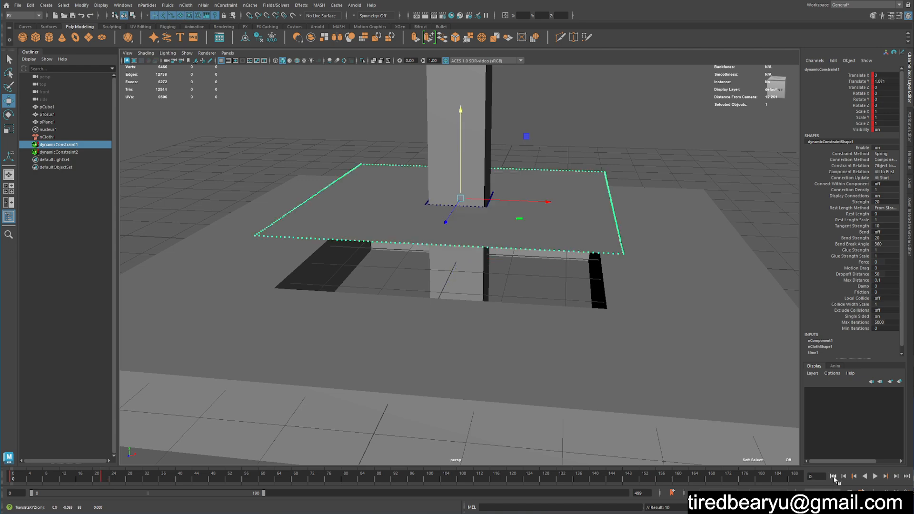
left_click(875, 476)
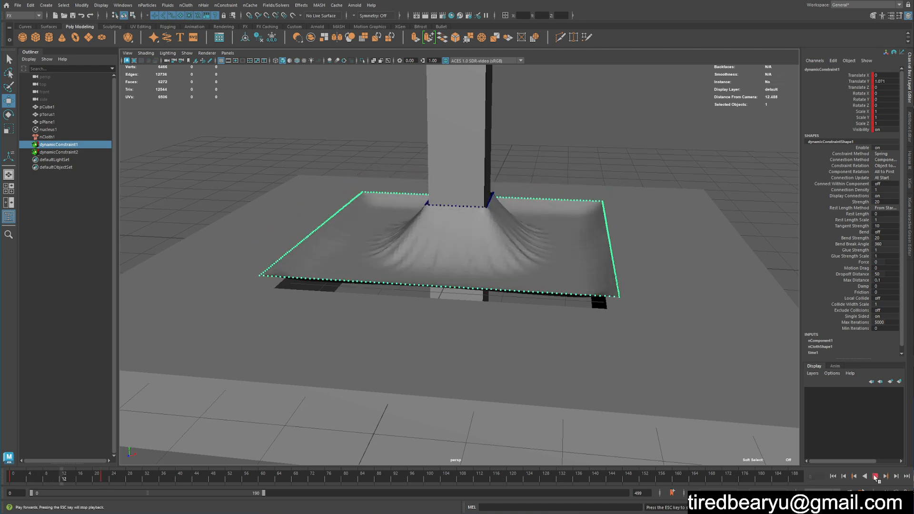
left_click(875, 476)
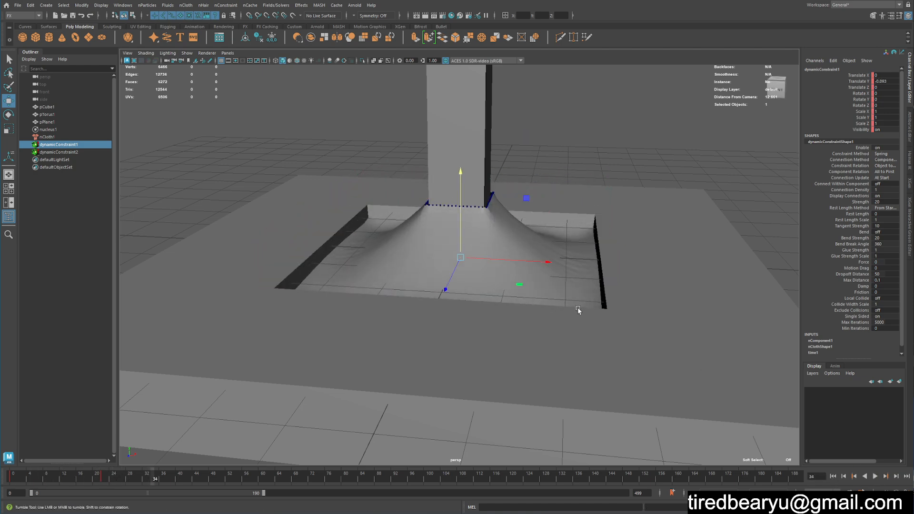
left_click_drag(578, 307, 617, 143, "alt")
Select the post and key its upright pose at about frame 26.
left_click(540, 308)
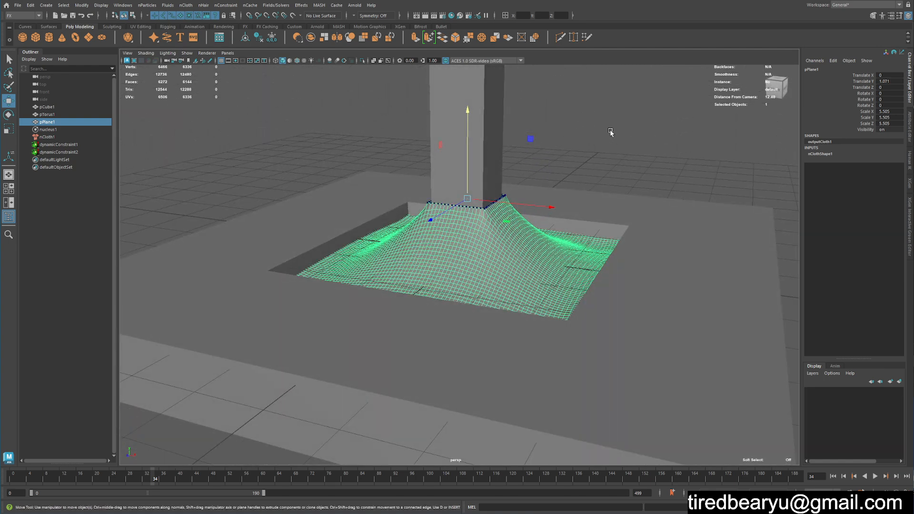
left_click(498, 148)
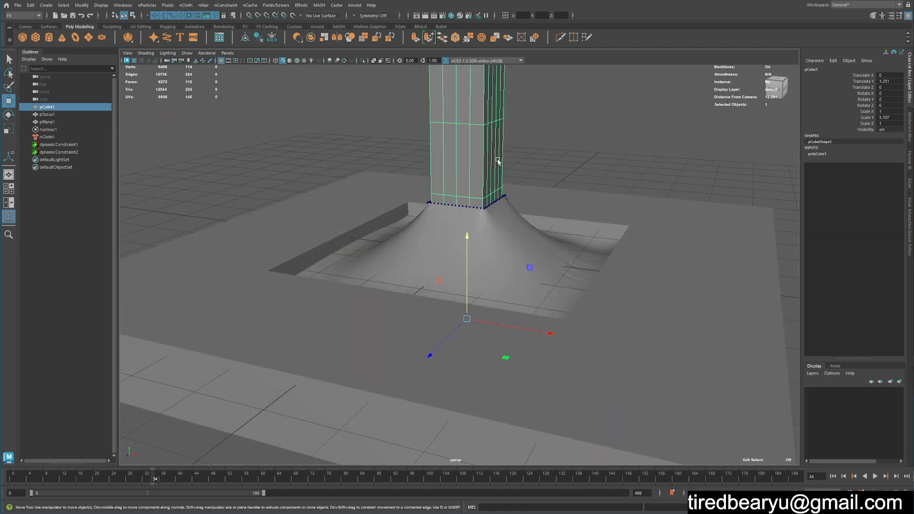
left_click_drag(498, 160, 434, 244, "alt")
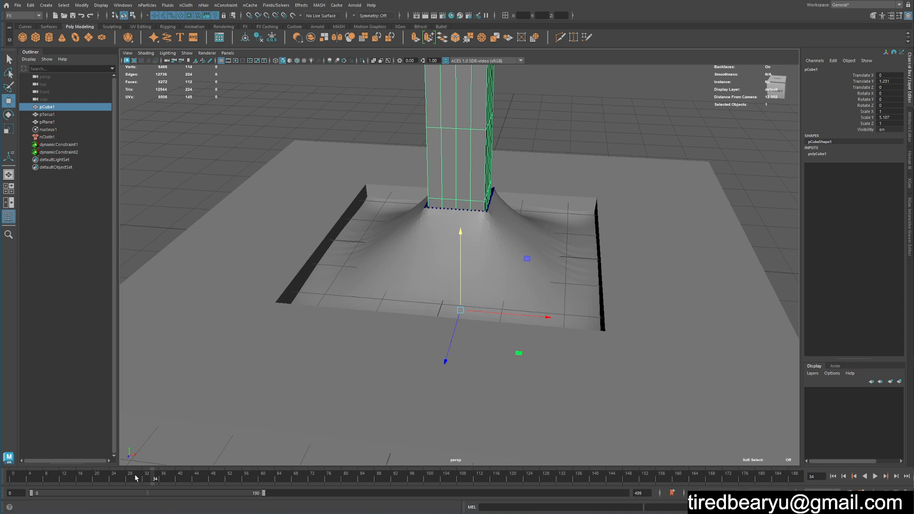
left_click_drag(136, 478, 123, 479)
key("s")
Tilt the post to about 28 degrees in Rotate Z at frame 58, and play the simulation from frame 0.
left_click(250, 480)
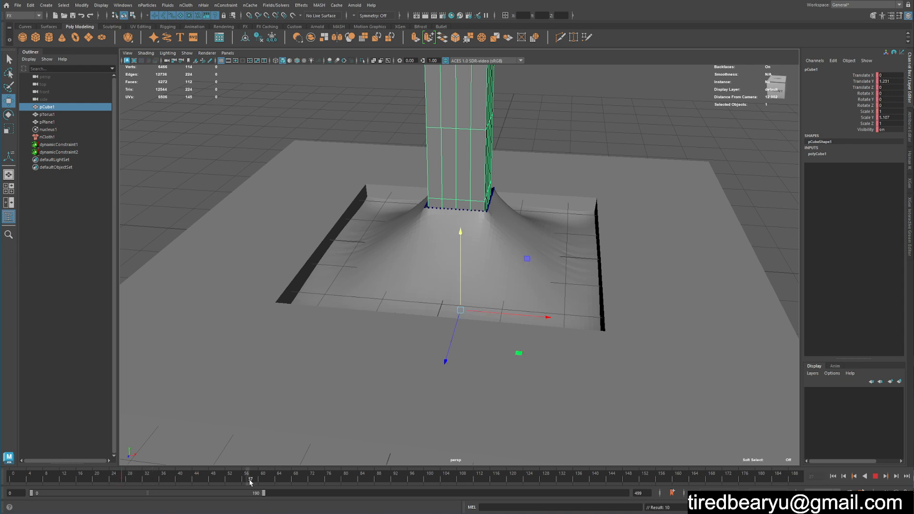
key("e")
left_click_drag(488, 238, 442, 232)
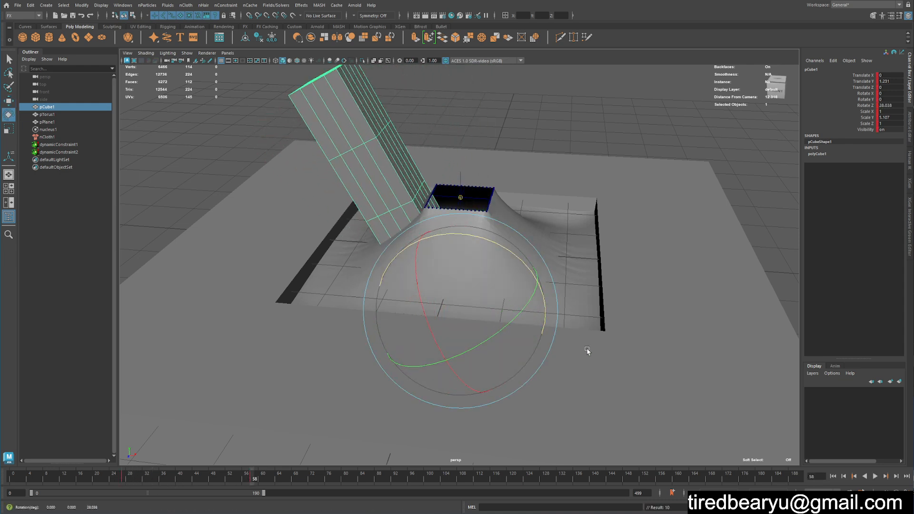
key("q")
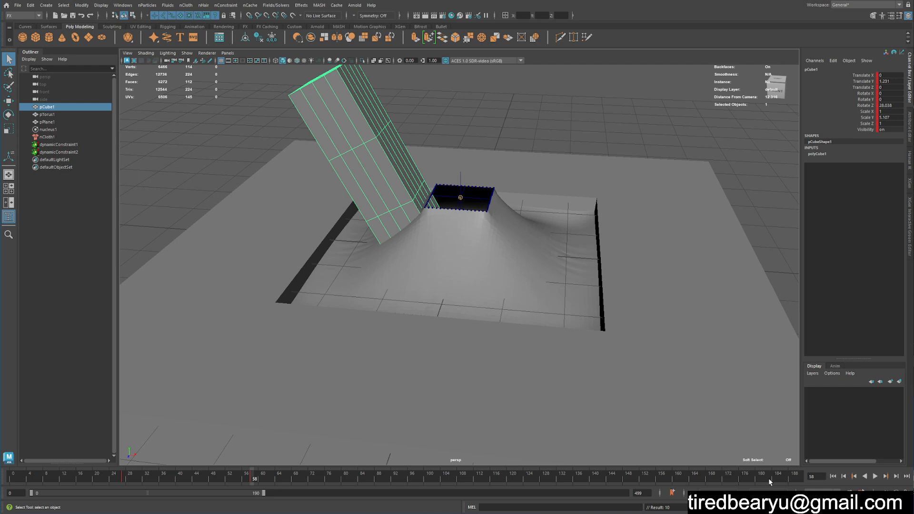
left_click(837, 476)
left_click(876, 476)
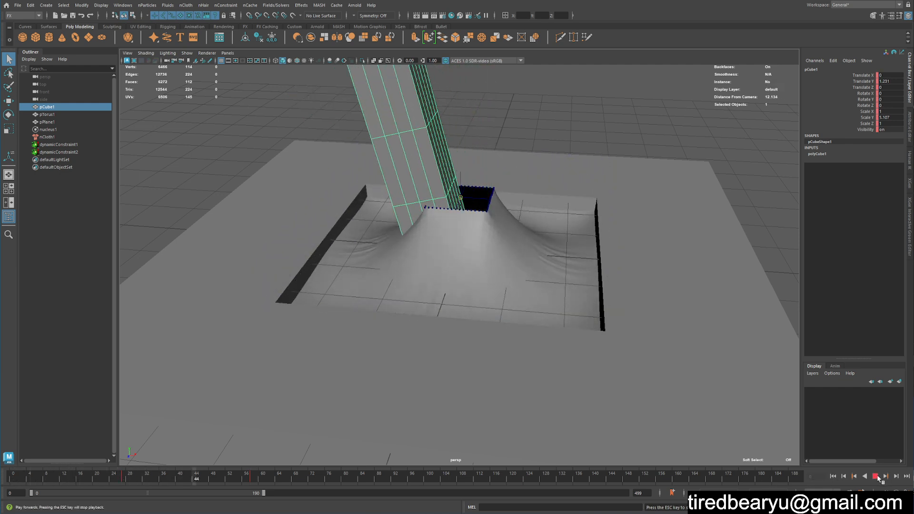
Stop playback, return to frame 0, and parent the inner border constraint to the post.
left_click(876, 476)
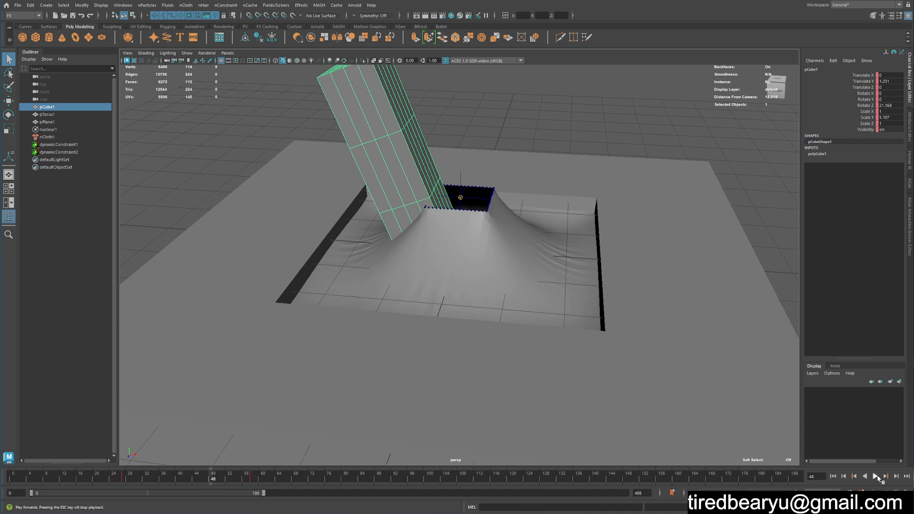
left_click(833, 477)
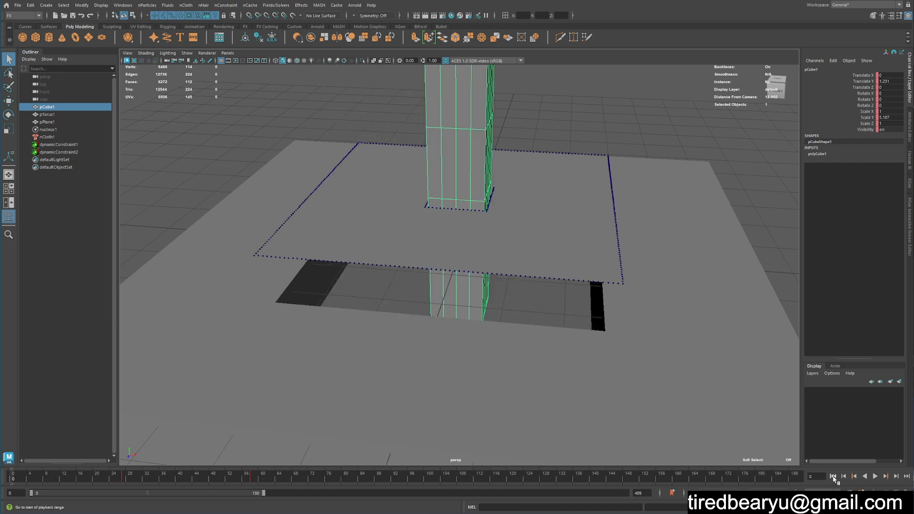
left_click(64, 153)
key("4")
left_click_drag(467, 202, 479, 166, "alt")
left_click_drag(502, 122, 495, 123, "shift")
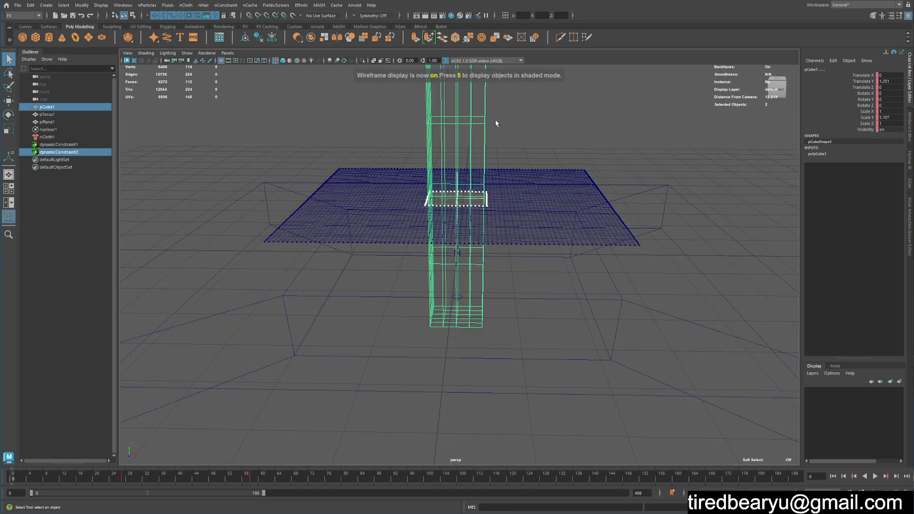
key("5")
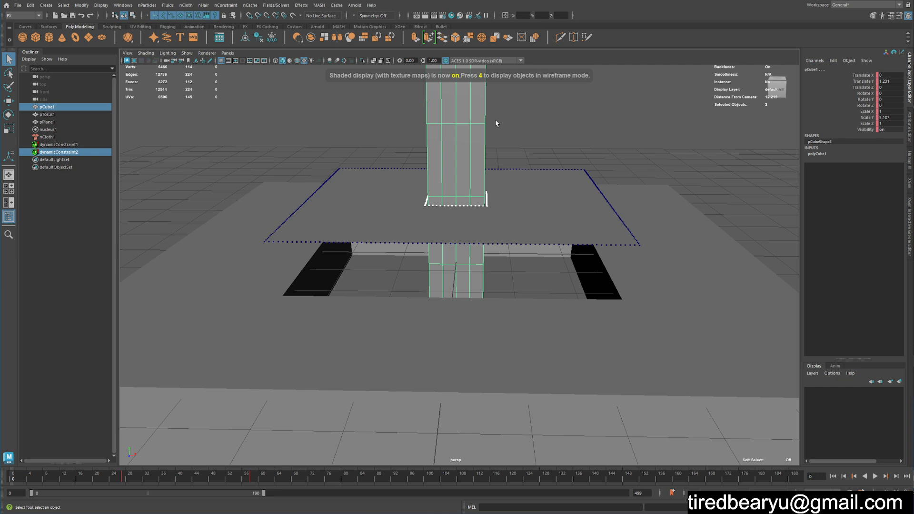
key("p")
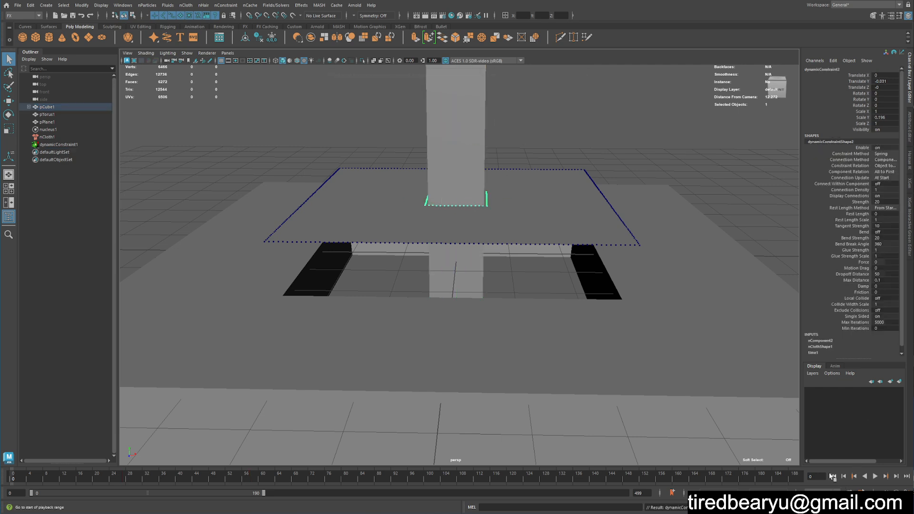
Play the simulation from frame 0 to frame 72 and inspect the cloth attached to the tilting post.
left_click(875, 477)
left_click_drag(690, 266, 678, 299, "alt")
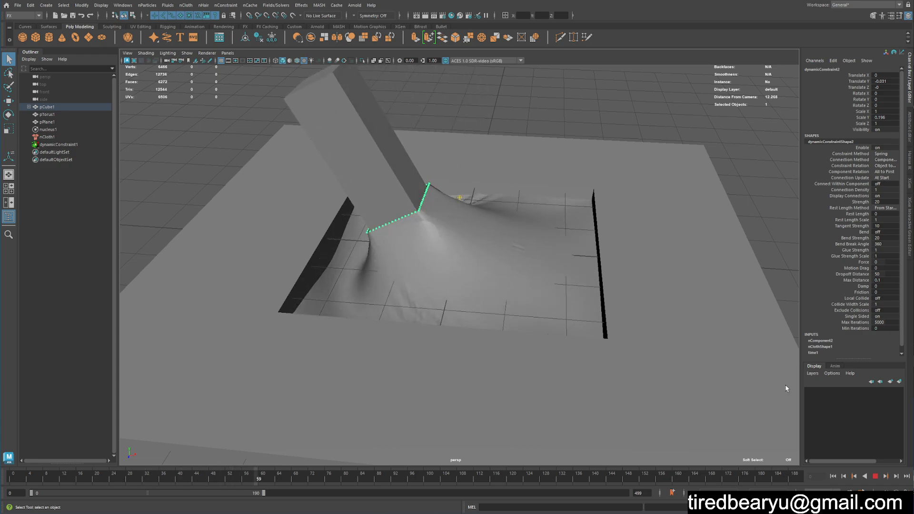
left_click(876, 476)
left_click_drag(540, 286, 520, 280, "alt")
left_click(522, 279)
left_click_drag(610, 299, 581, 280, "alt")
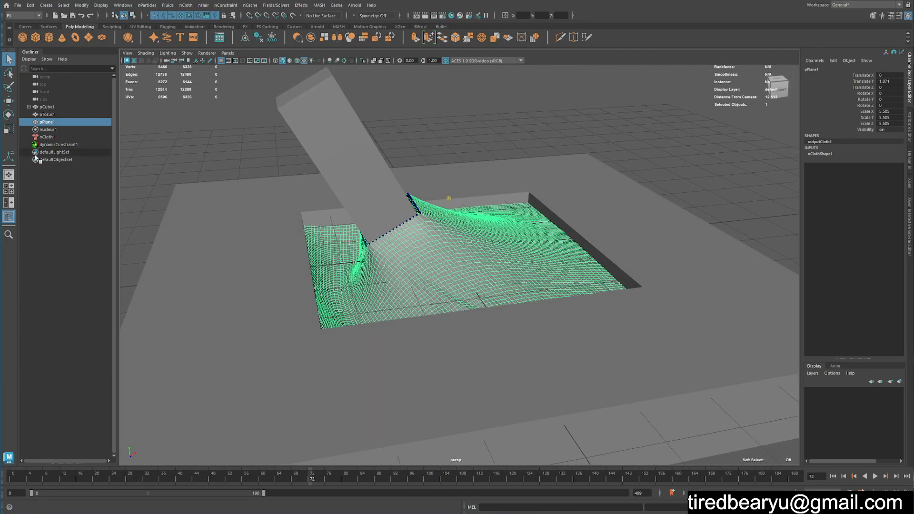
Set the cloth's Stretch Resistance to 100 and its Bend Resistance to 50 in the nCloth dynamic properties.
left_click(50, 137)
key("ctrl+a")
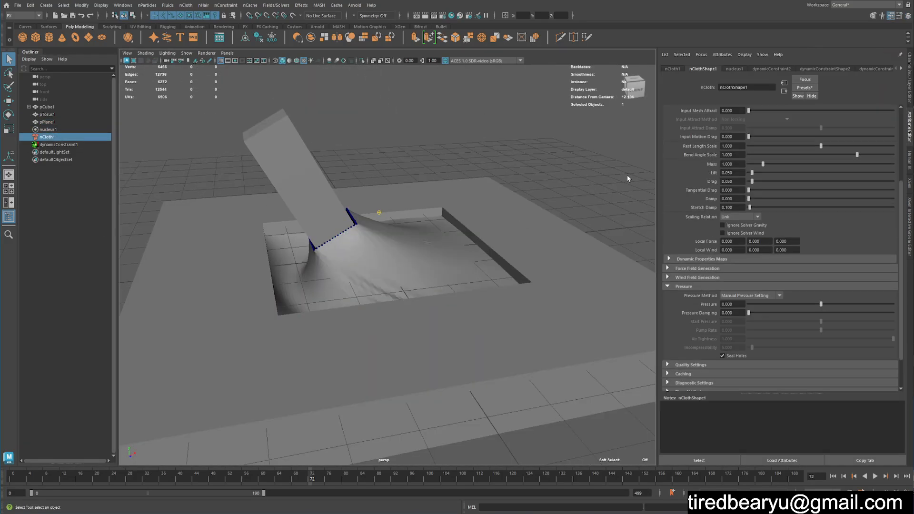
scroll(717, 165, "up", 5)
left_click_drag(555, 227, 435, 265, "alt")
left_click(434, 263)
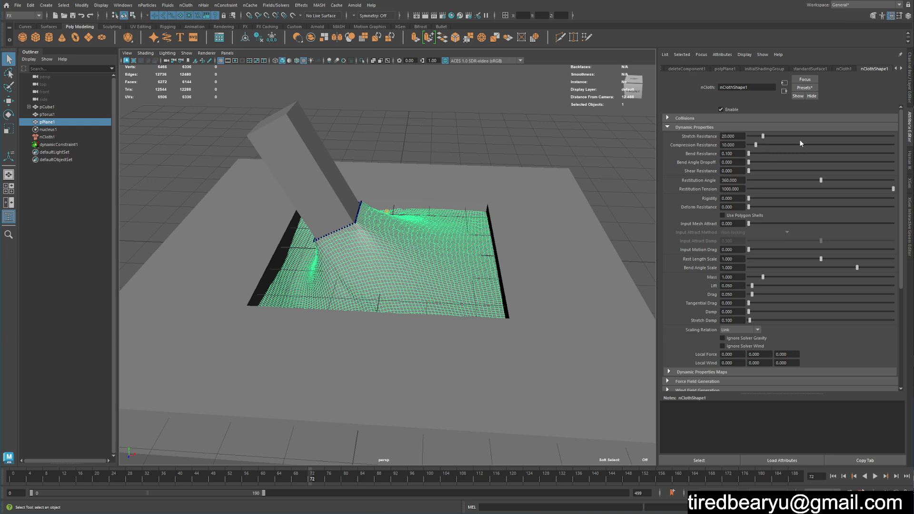
double_click(731, 136)
left_click_drag(739, 154, 646, 153)
Replay the simulation from frame 0 to frame 53 to check the cloth with its new resistance settings.
left_click(833, 476)
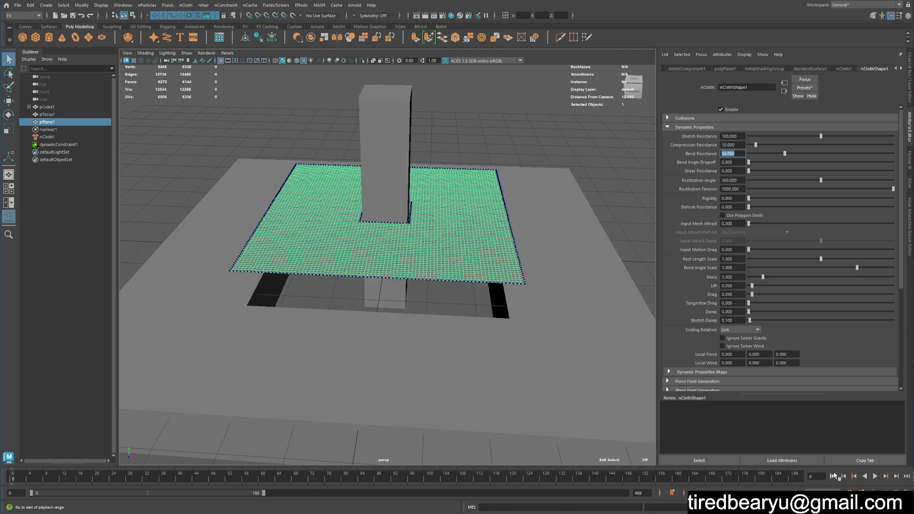
left_click(875, 476)
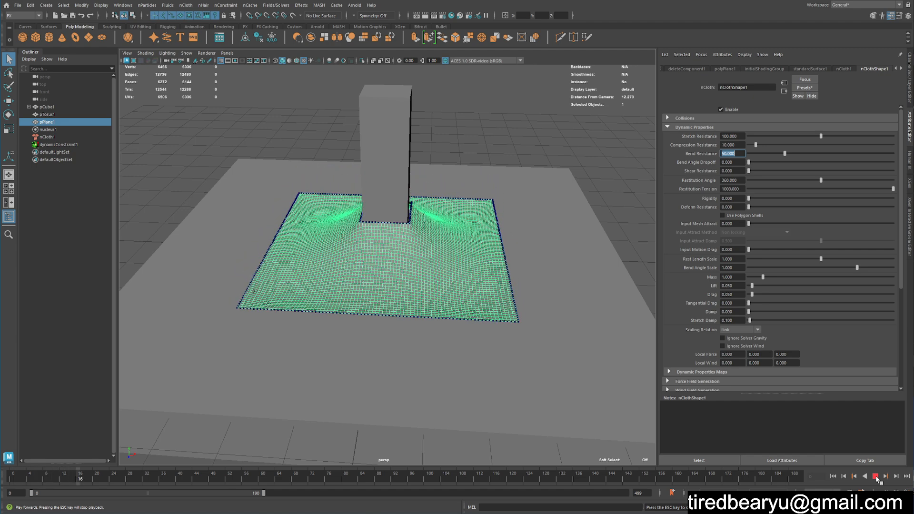
left_click_drag(633, 328, 481, 292, "alt")
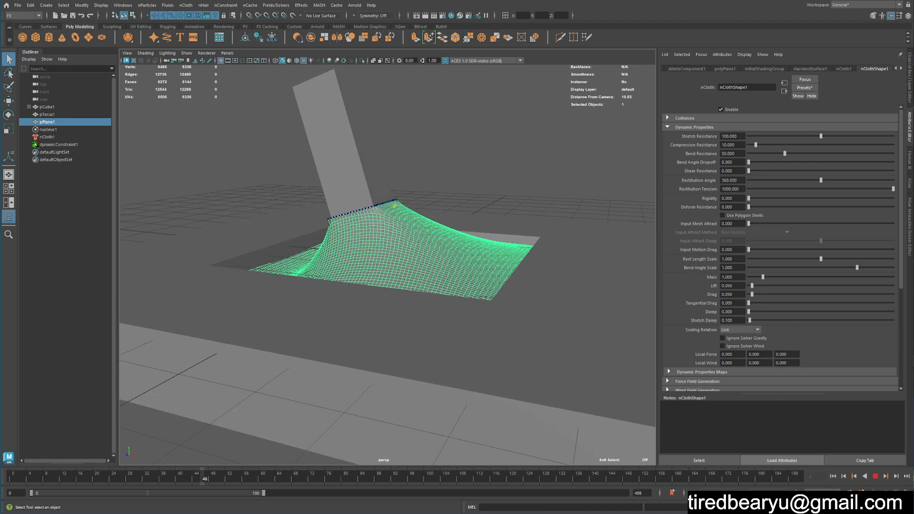
left_click(877, 477)
left_click_drag(523, 257, 512, 329, "alt")
left_click(470, 132)
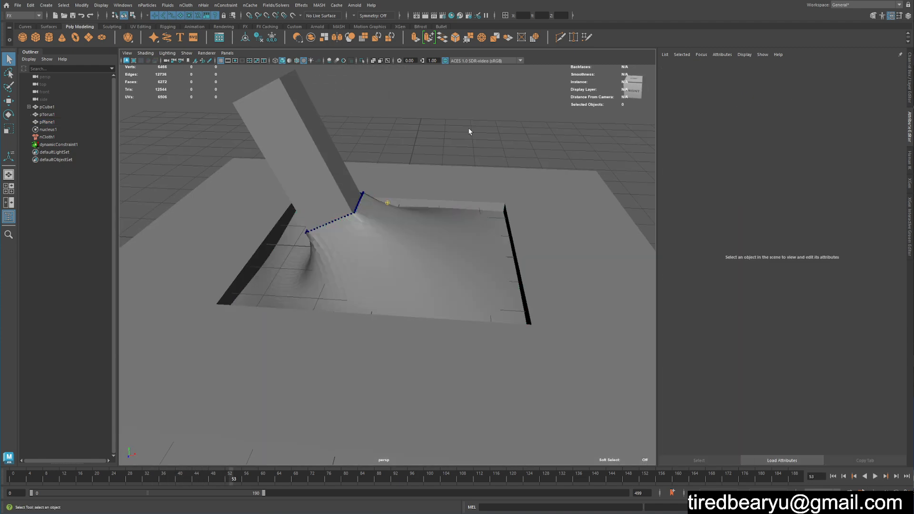
Set the cloth's Rest Length Scale to 1.2 and replay the simulation from frame 0 to frame 59.
left_click(478, 255)
left_click_drag(478, 256, 476, 294, "alt")
right_click_drag(476, 294, 578, 299, "alt")
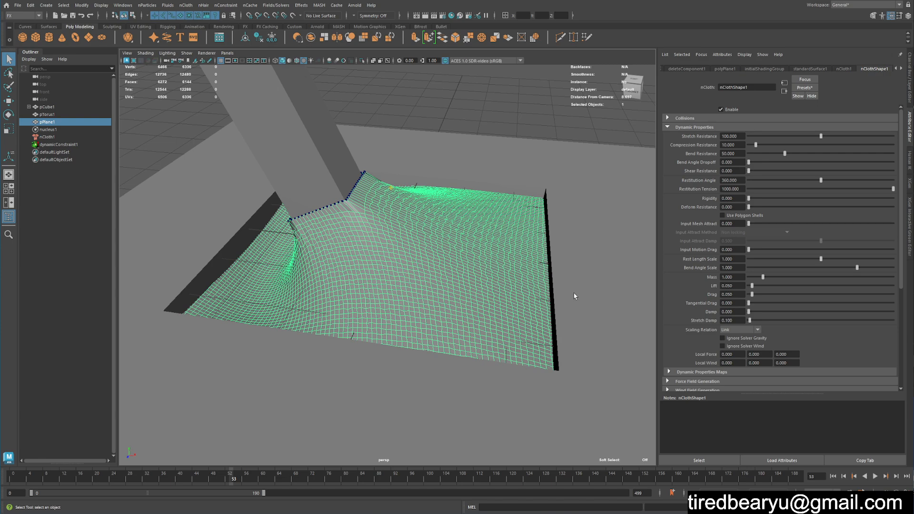
left_click_drag(511, 296, 528, 333, "alt")
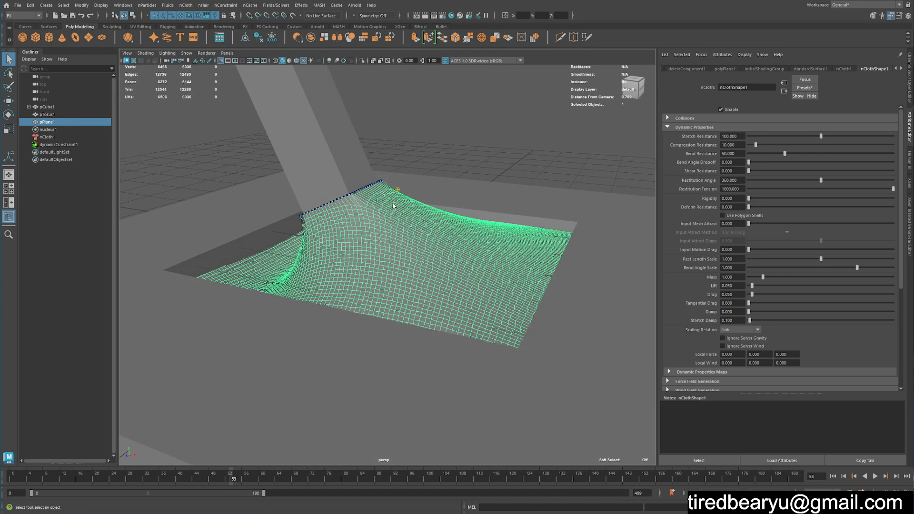
left_click_drag(442, 234, 468, 261, "alt")
left_click_drag(365, 247, 376, 214, "alt")
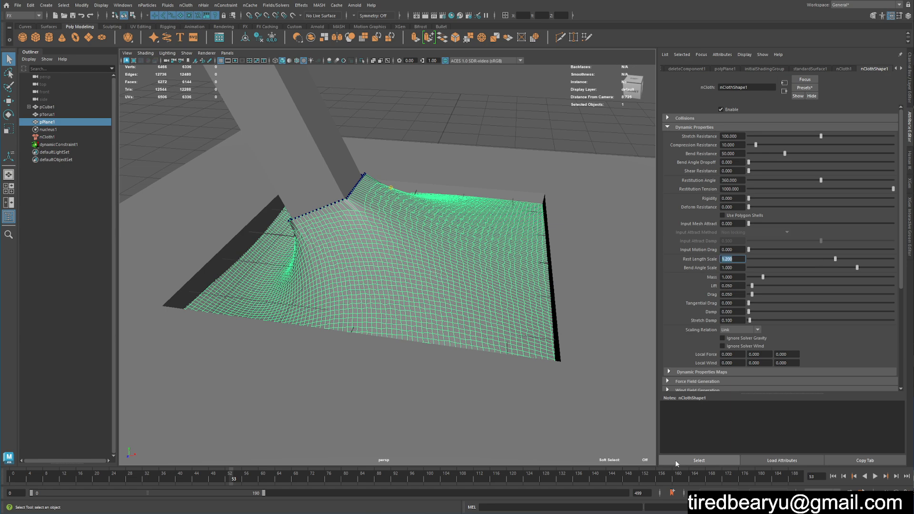
left_click(833, 476)
left_click(875, 476)
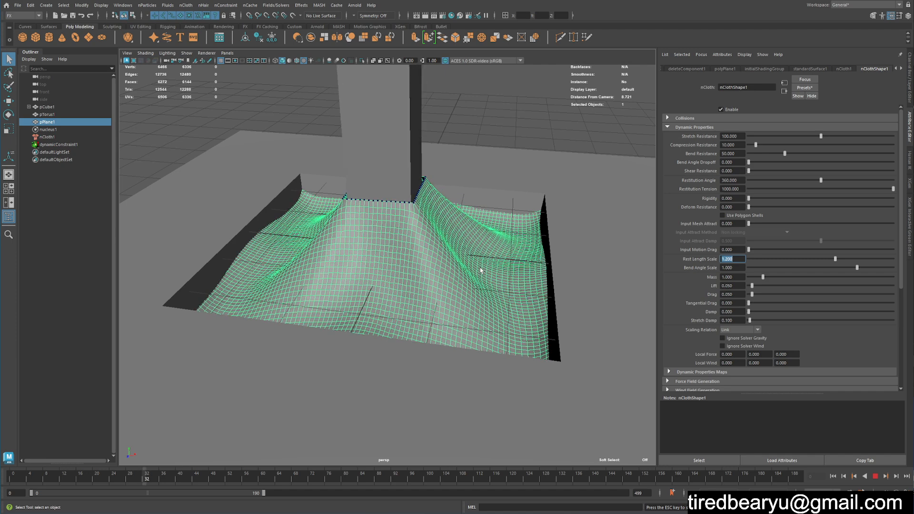
left_click_drag(448, 250, 414, 243, "alt")
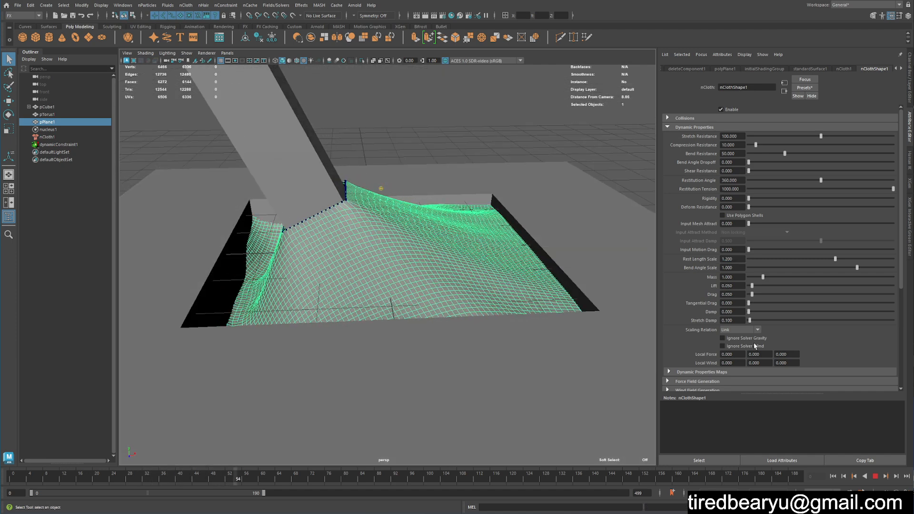
left_click(875, 476)
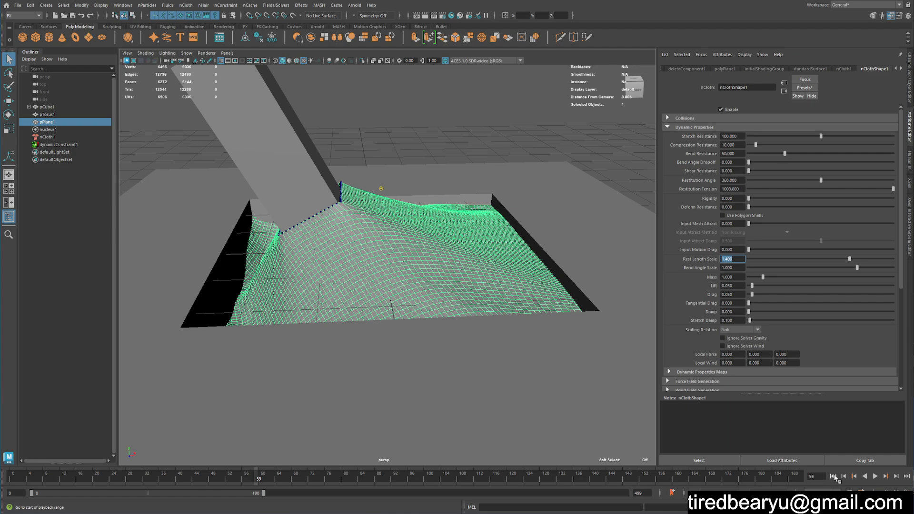
Set the cloth's Rest Length Scale to 1.4 and replay the simulation from frame 0 to frame 51.
left_click(834, 476)
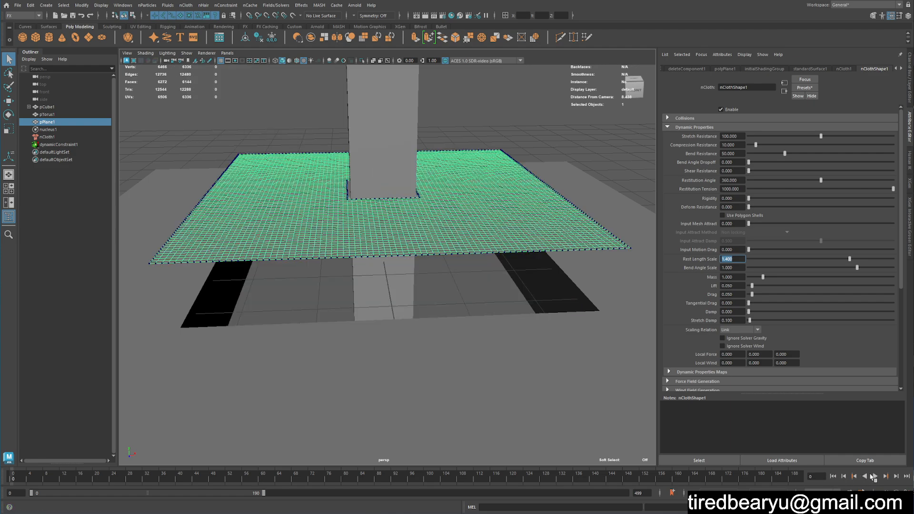
left_click(873, 476)
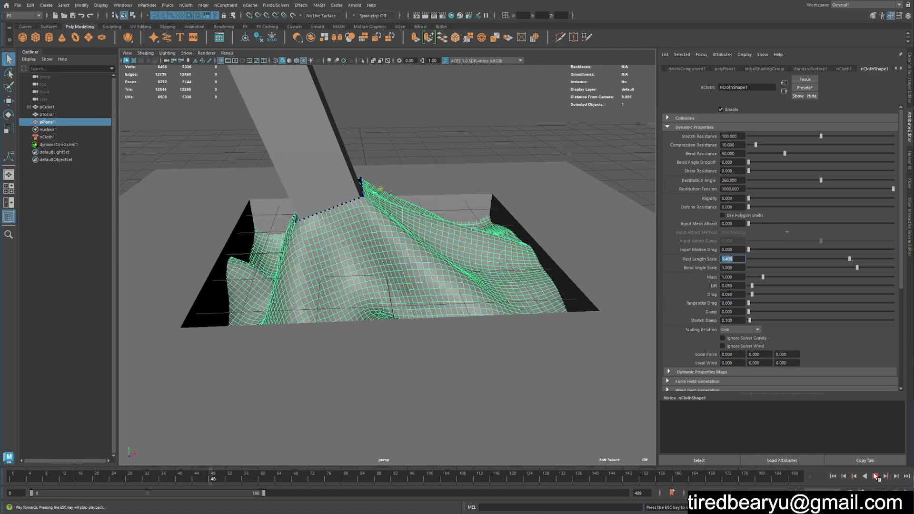
left_click(877, 476)
left_click_drag(547, 314, 640, 354, "alt")
left_click(424, 199)
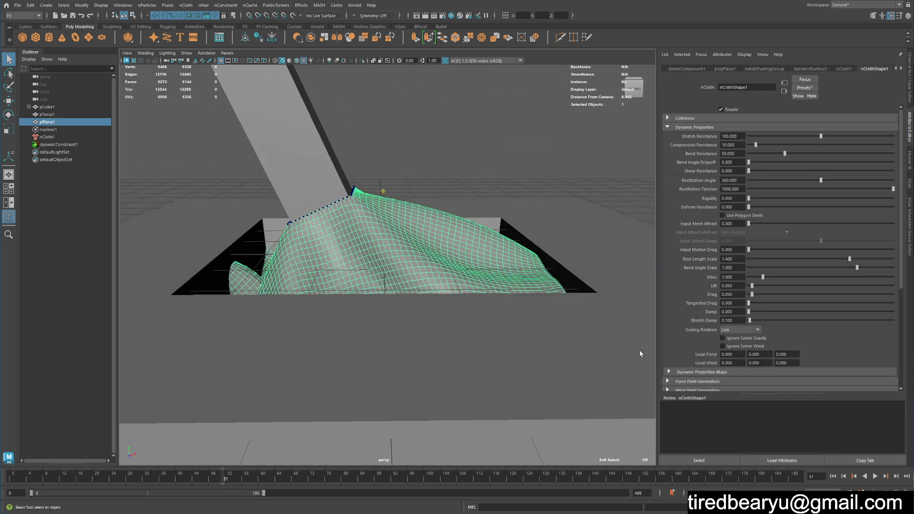
Enable Ignore Solver Gravity for the cloth and replay the simulation from frame 0 to frame 72.
left_click(834, 476)
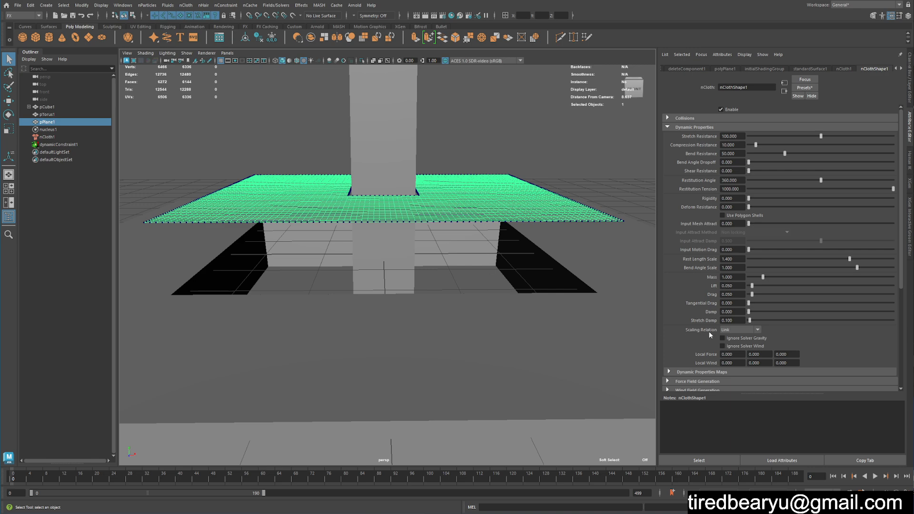
left_click_drag(650, 326, 633, 318, "alt")
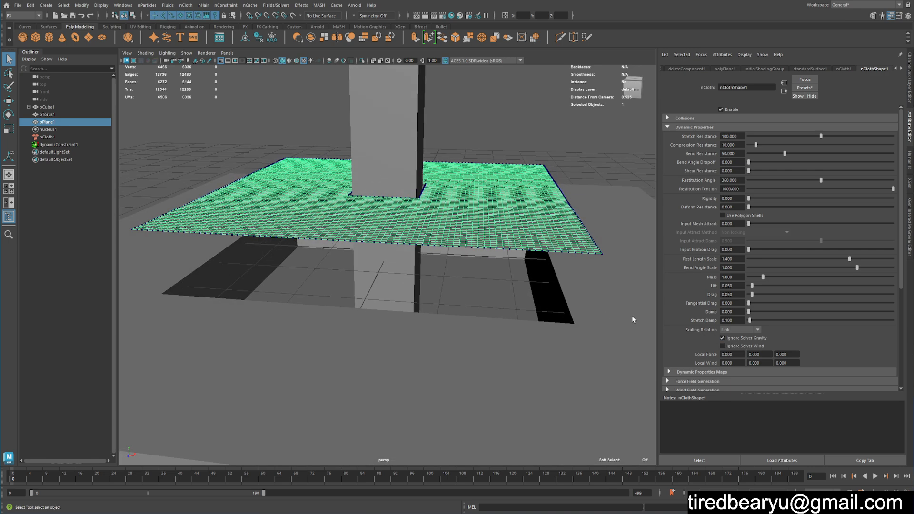
left_click(876, 476)
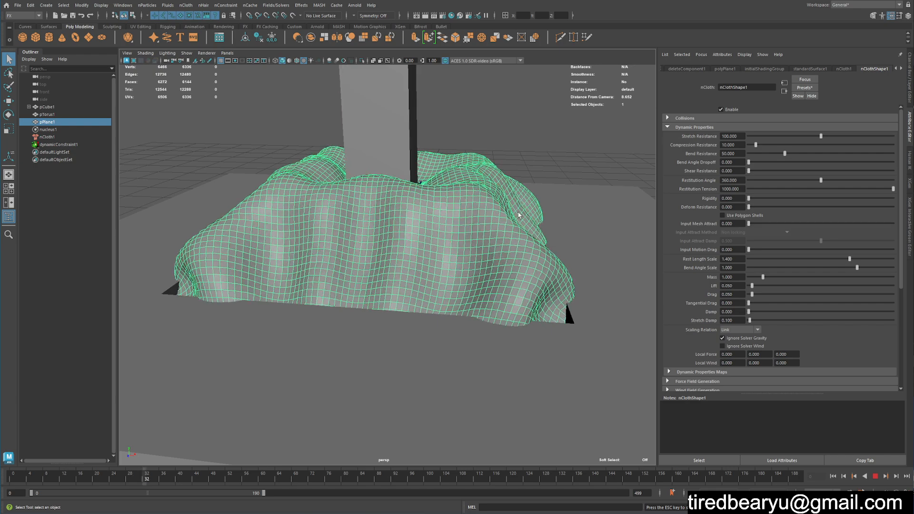
left_click_drag(519, 215, 454, 236, "alt")
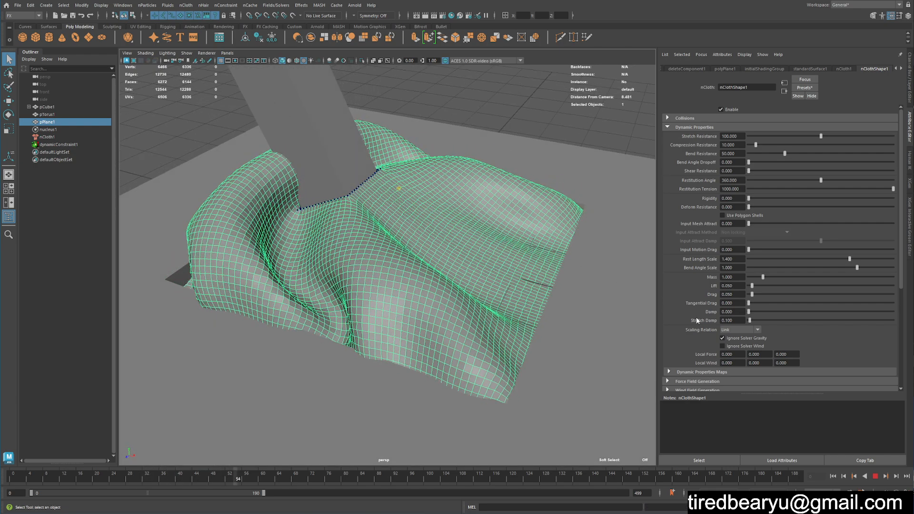
left_click(873, 478)
scroll(466, 227, "down", 5)
left_click(523, 174)
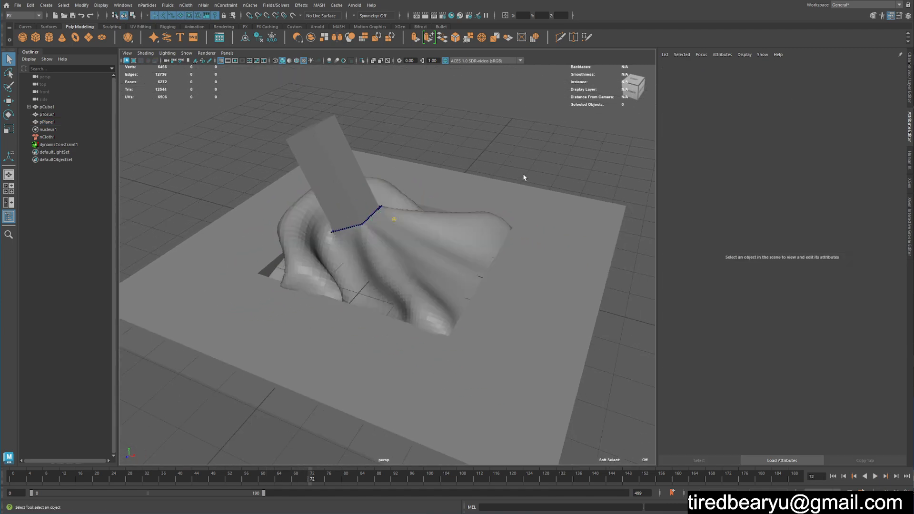
left_click_drag(523, 175, 469, 229, "alt")
Duplicate the simulated cloth at frame 72 and move the copy away, behind the square frame.
left_click(470, 260)
left_click_drag(469, 281, 491, 320, "alt")
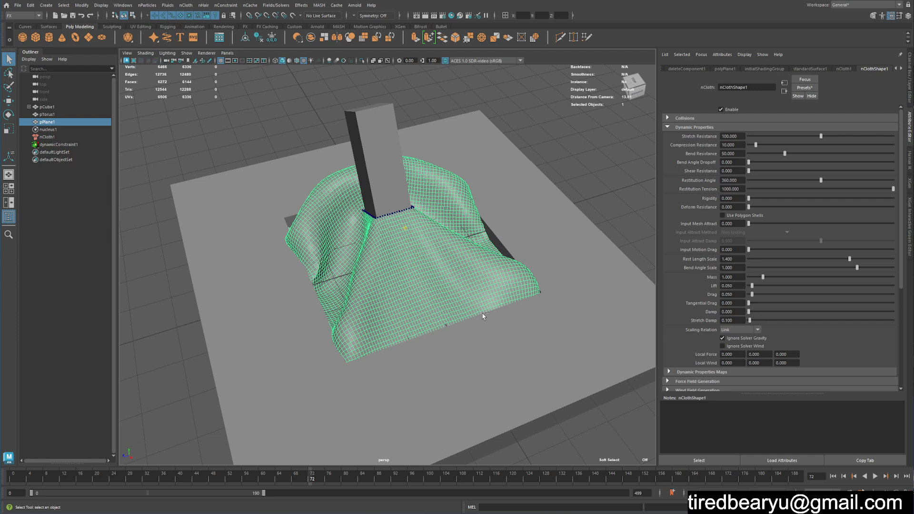
key("ctrl+d")
key("w")
left_click_drag(334, 246, 594, 173)
left_click_drag(535, 193, 520, 210, "alt")
middle_click_drag(521, 210, 410, 217, "alt")
left_click_drag(410, 217, 446, 252, "alt")
mouse_move(461, 160)
left_mouse_down()
mouse_move(544, 249)
mouse_move(560, 237)
mouse_move(546, 240)
mouse_move(596, 261)
mouse_move(566, 253)
mouse_move(573, 244)
left_mouse_up()
left_click(566, 259)
left_click(552, 235)
Return the original cloth from smooth mesh preview to its unsmoothed display.
left_click_drag(307, 279, 357, 267, "alt")
left_click(364, 285)
key("1")
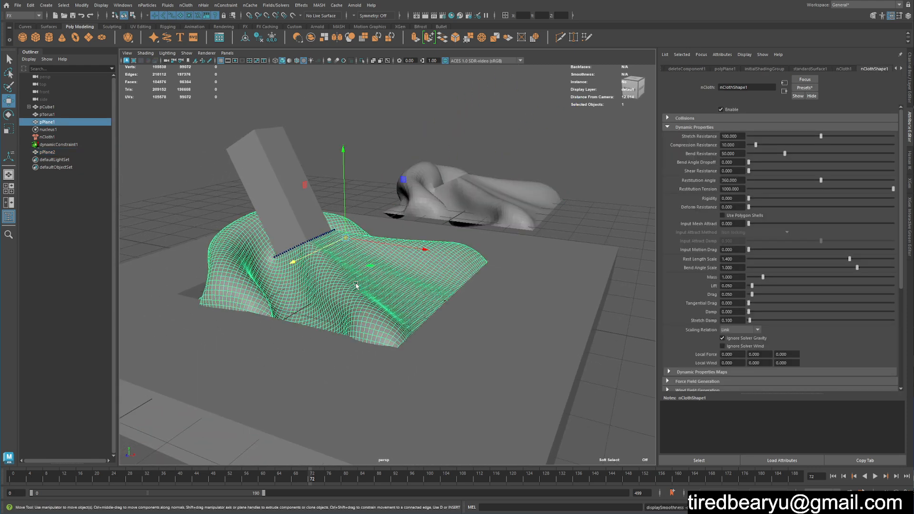
left_click(618, 343)
Apply Soften Edge to the original cloth mesh using the Modeling menu set.
left_click_drag(565, 348, 440, 336, "alt")
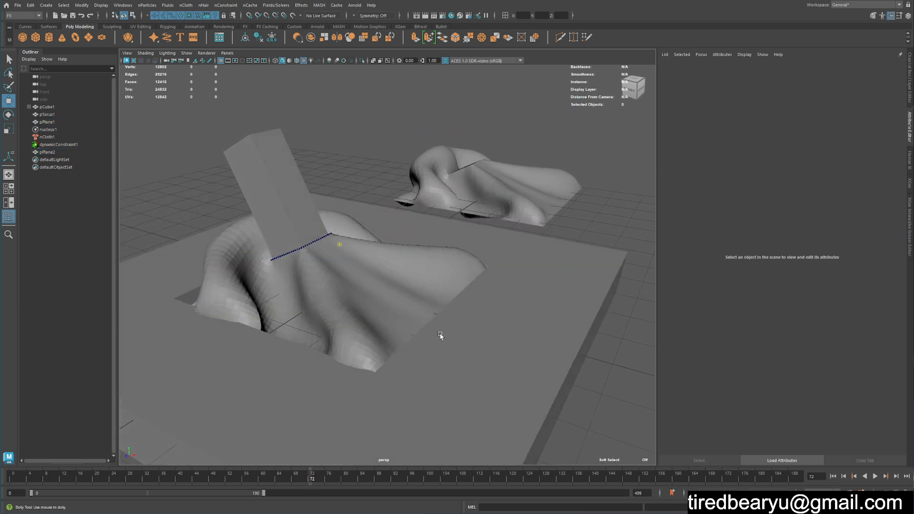
right_click_drag(440, 337, 459, 304, "alt")
middle_click_drag(459, 305, 476, 237, "alt")
left_click_drag(476, 237, 489, 248, "alt")
left_click(488, 247)
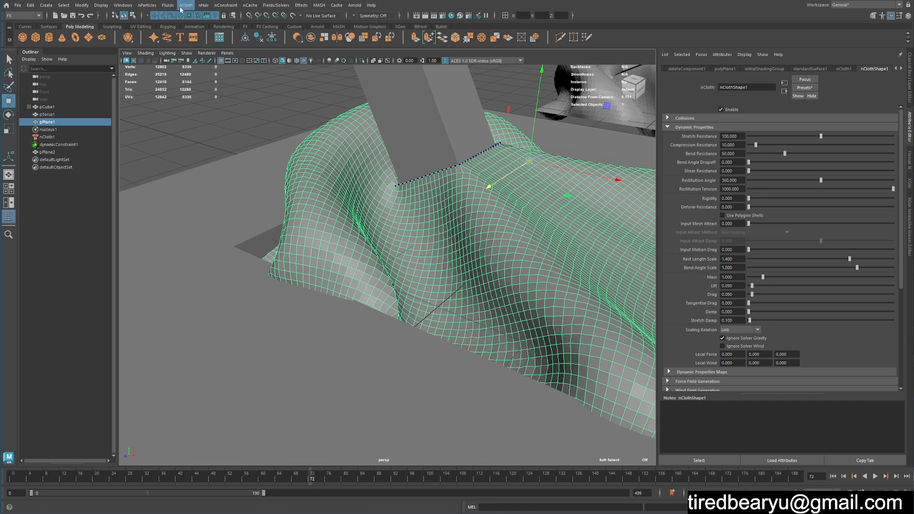
left_click(34, 18)
left_click(25, 24)
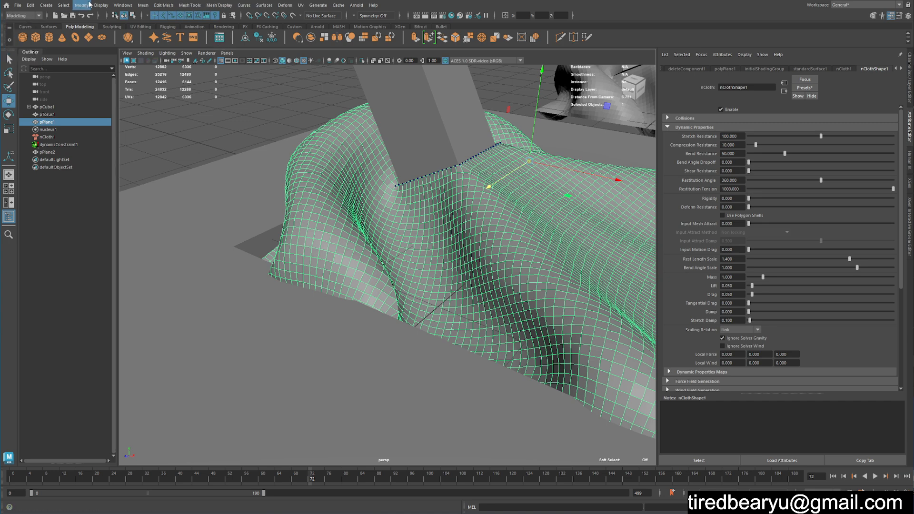
left_click(217, 5)
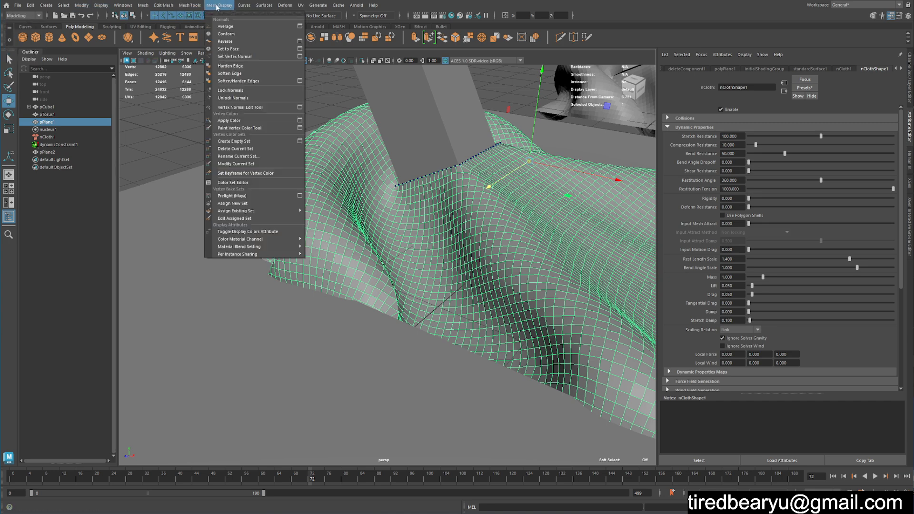
left_click(239, 75)
left_click(225, 101)
Inspect the softened cloth around the post from the side and from above, and select it.
scroll(459, 225, "down", 5)
mouse_move(458, 225)
left_mouse_down("alt")
mouse_move(437, 238)
mouse_move(340, 230)
mouse_move(426, 213)
left_mouse_up("alt")
scroll(340, 231, "down", 3)
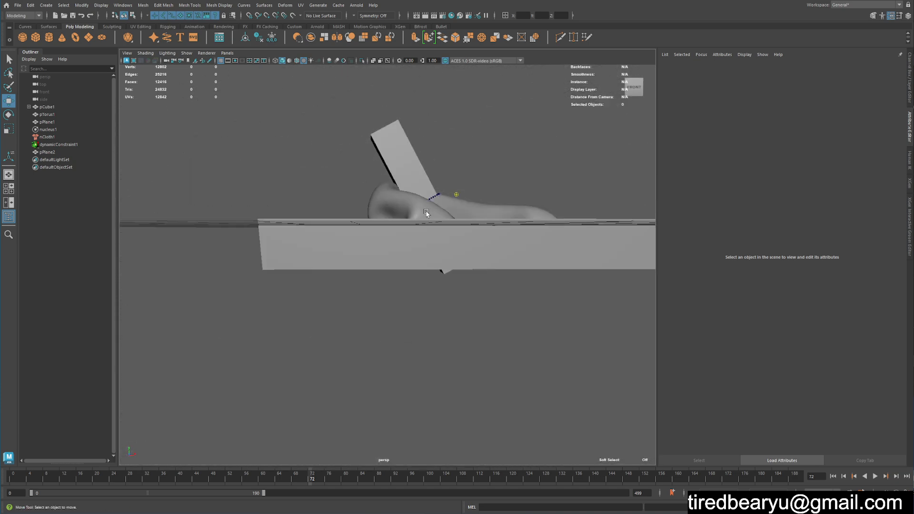
left_click_drag(404, 217, 379, 245, "alt")
left_click(524, 259)
left_click_drag(522, 260, 408, 261, "alt")
key("q")
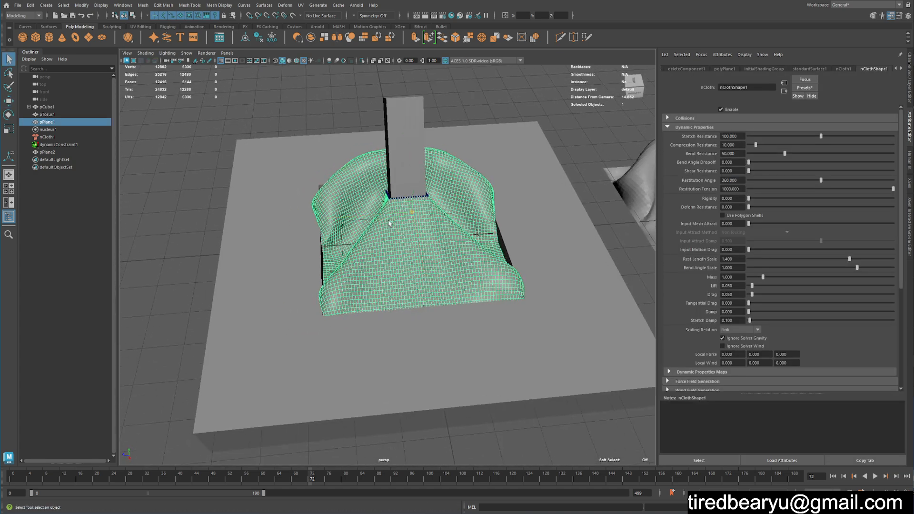
Start the Sculpt tool on the original simulated cloth and reduce its oversized brush to suit the mesh.
left_click(280, 123)
left_click(402, 215)
scroll(415, 281, "up", 5)
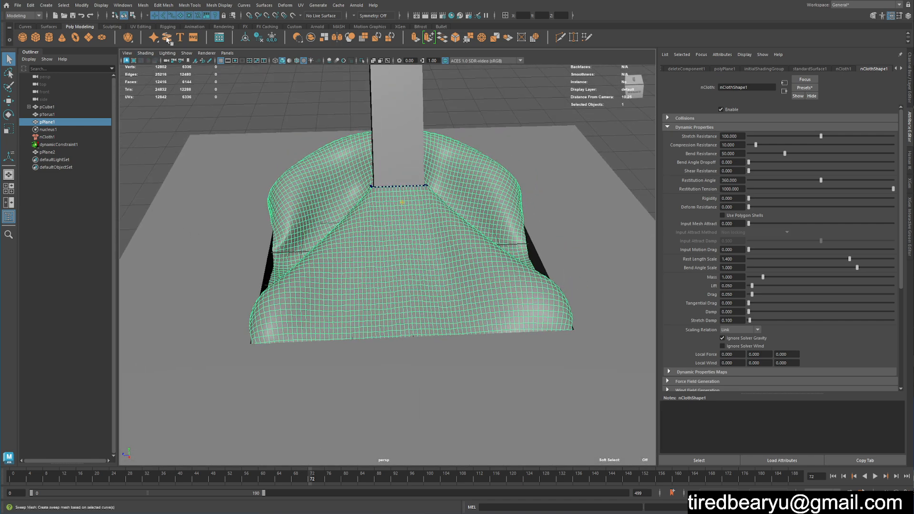
left_click(108, 27)
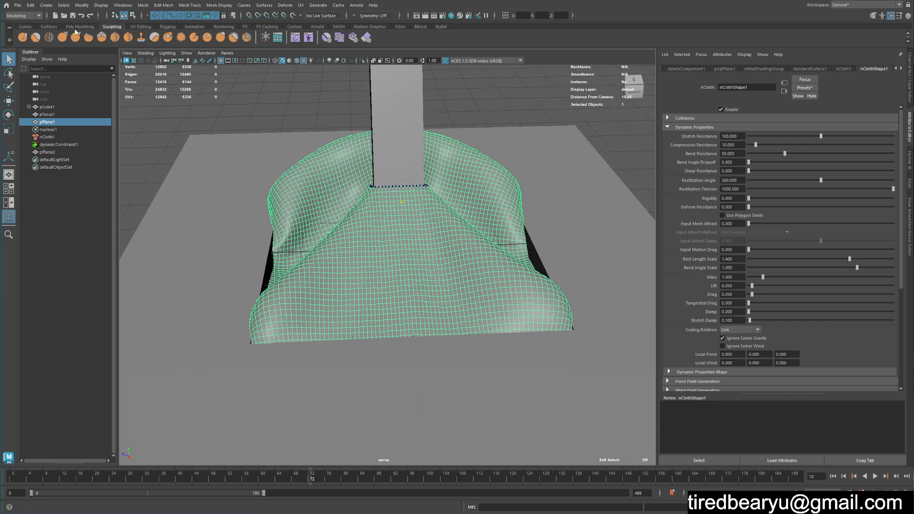
left_click(23, 38)
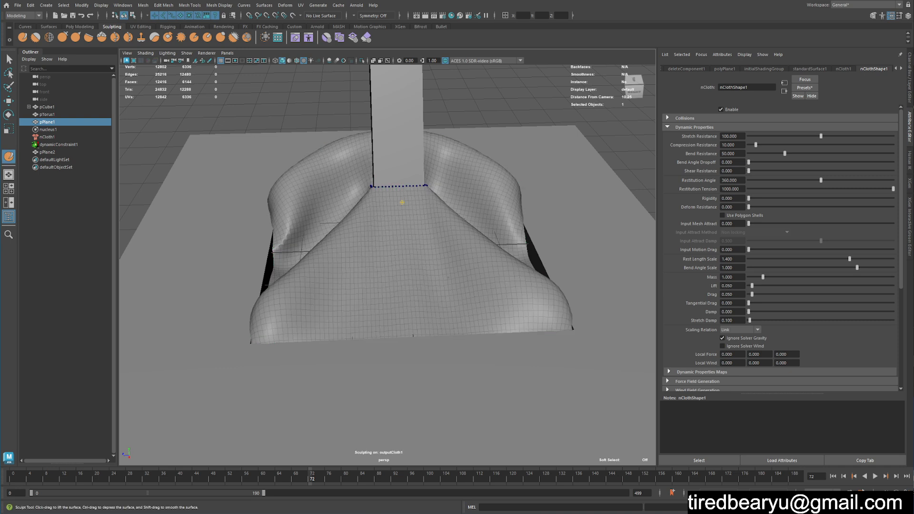
key("b")
key("b")
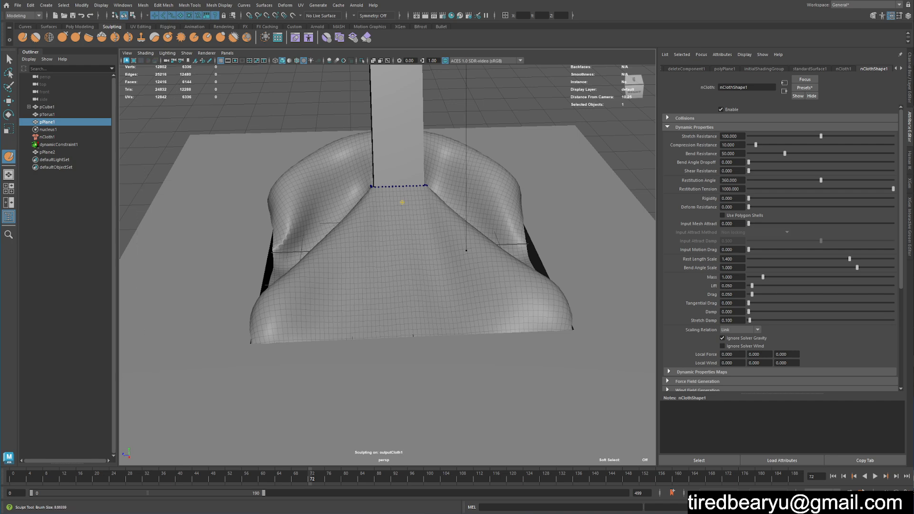
left_click_drag(466, 251, 372, 250)
scroll(296, 138, "down", 4)
scroll(414, 251, "down", 5)
key("b")
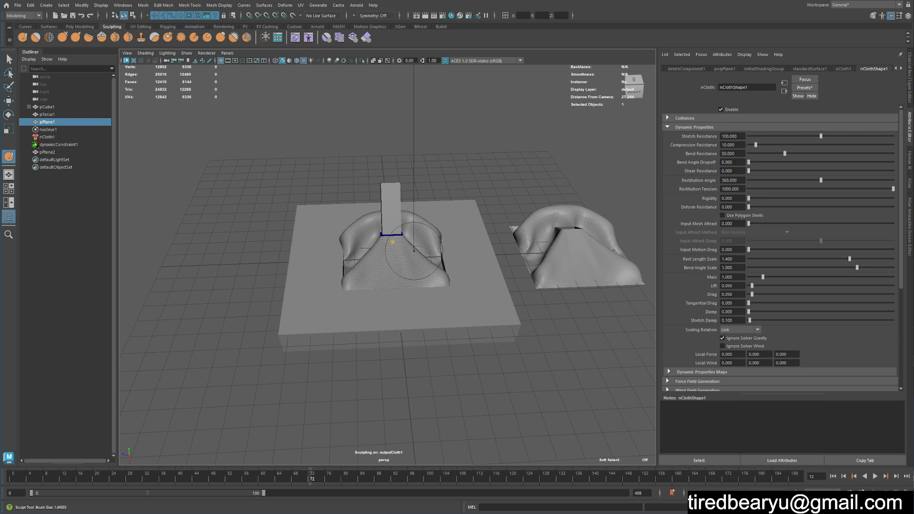
Try Sculpt strokes on the front of the original cloth and undo them.
scroll(413, 251, "up", 5)
left_click(398, 265)
key("ctrl+z")
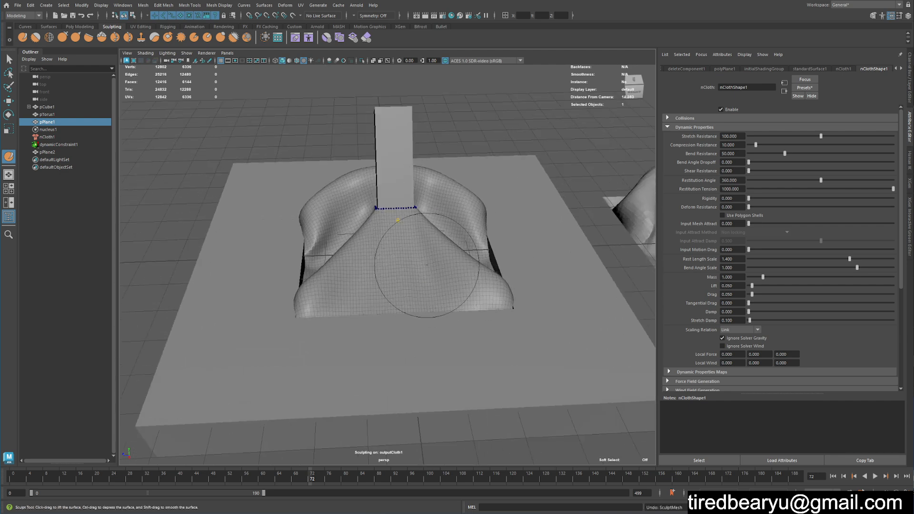
mouse_move(427, 265)
left_mouse_down("alt")
mouse_move(414, 255)
mouse_move(384, 262)
left_mouse_up("alt")
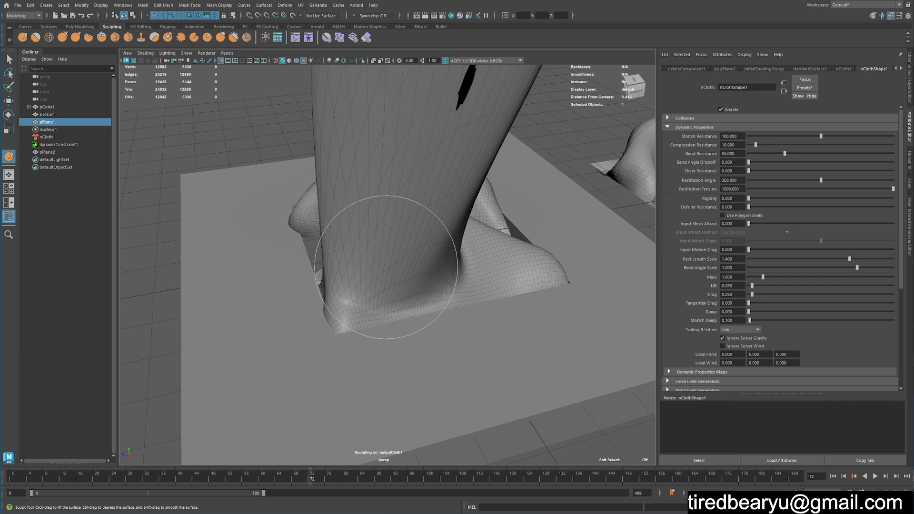
key("ctrl+z")
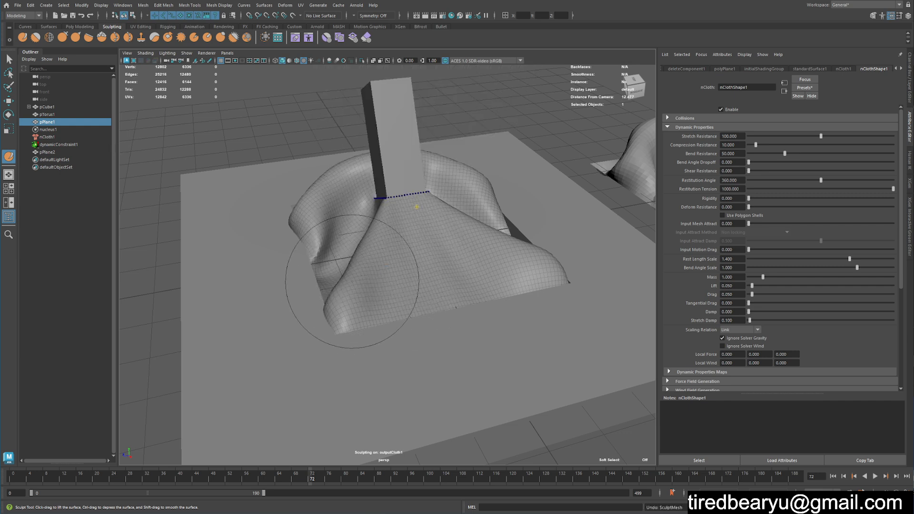
Adjust the Sculpt brush's size and strength while trying further strokes across the original cloth's front panel.
key("b")
mouse_move(398, 271)
left_mouse_down()
mouse_move(431, 271)
mouse_move(390, 269)
left_mouse_up()
key("m")
key("m")
left_click_drag(396, 204, 396, 206)
left_click_drag(382, 513, 380, 502)
key("m")
mouse_move(412, 260)
left_mouse_down()
mouse_move(413, 276)
mouse_move(377, 276)
left_mouse_up()
left_click_drag(376, 282, 469, 286)
left_click_drag(467, 292, 476, 273, "alt")
mouse_move(442, 217)
left_mouse_down()
mouse_move(451, 212)
mouse_move(421, 230)
left_mouse_up()
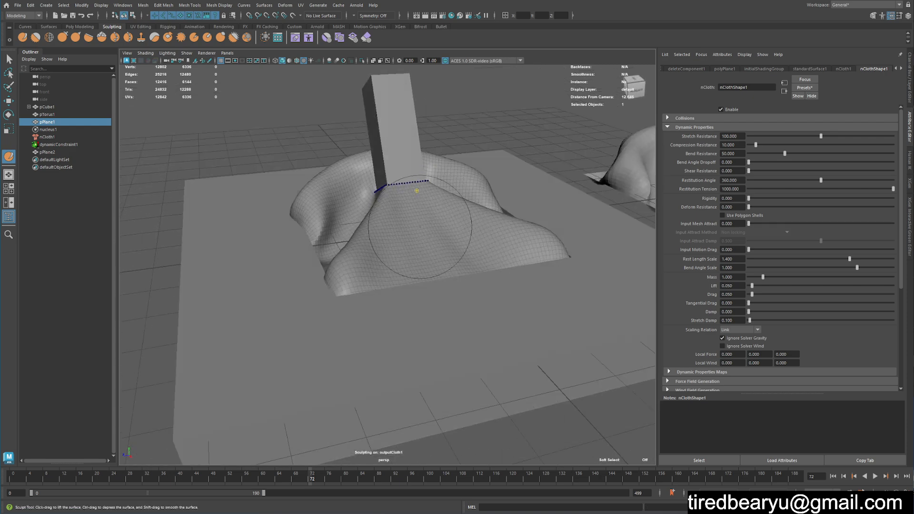
Make the duplicated cloth the sculpting target, try a Sculpt stroke on its front panel and undo it.
middle_click_drag(461, 223, 380, 285, "alt")
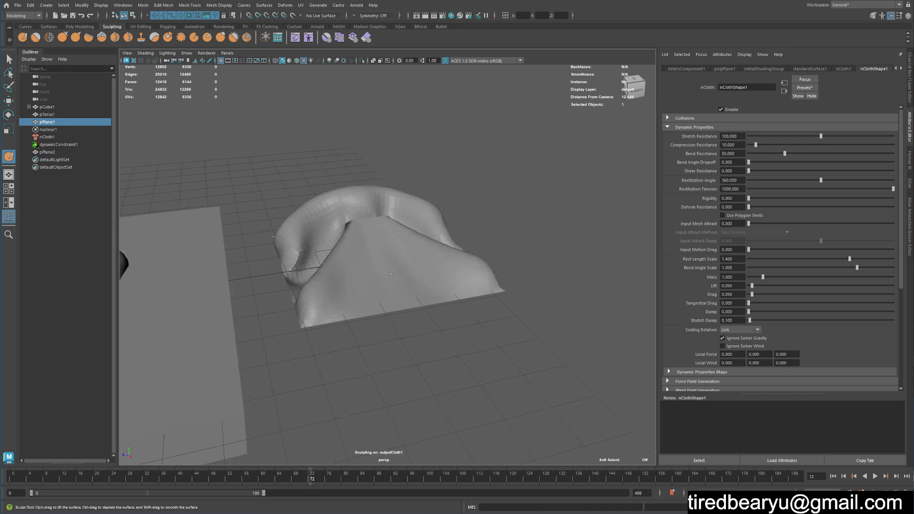
left_click_drag(380, 285, 364, 296, "alt")
right_click_drag(381, 291, 442, 281, "alt")
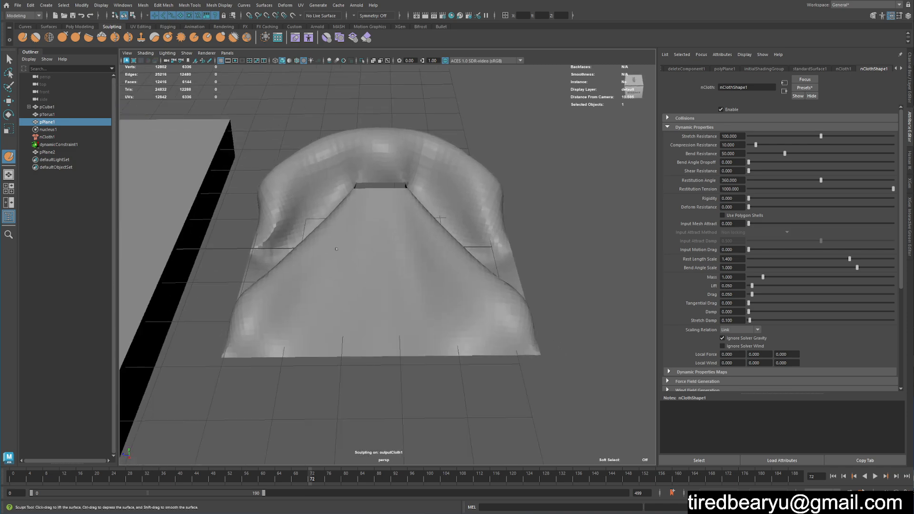
key("w")
left_click(339, 245)
key("y")
mouse_move(345, 246)
left_mouse_down()
mouse_move(325, 275)
mouse_move(351, 253)
left_mouse_up()
key("ctrl+z")
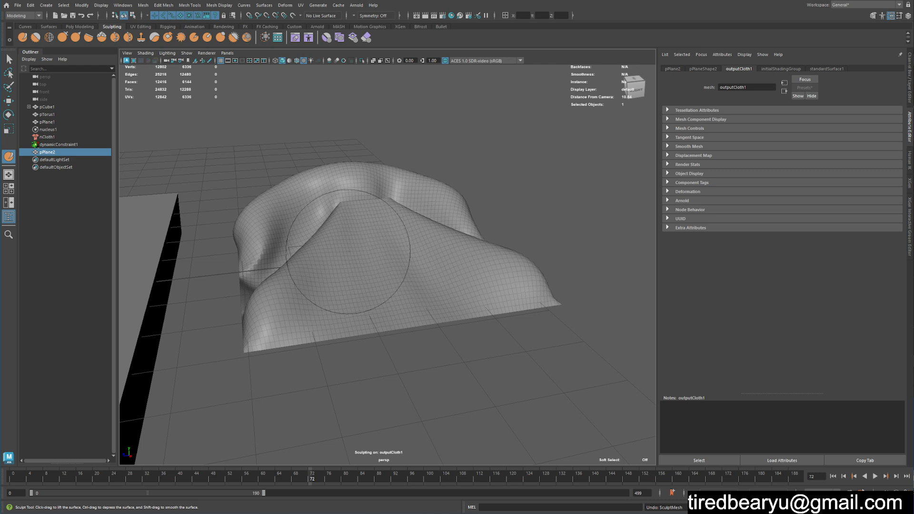
Switch to the Grab brush and pull soft folds into the copy's front panel and diagonal ridges, smoothing the surface.
right_click(345, 255)
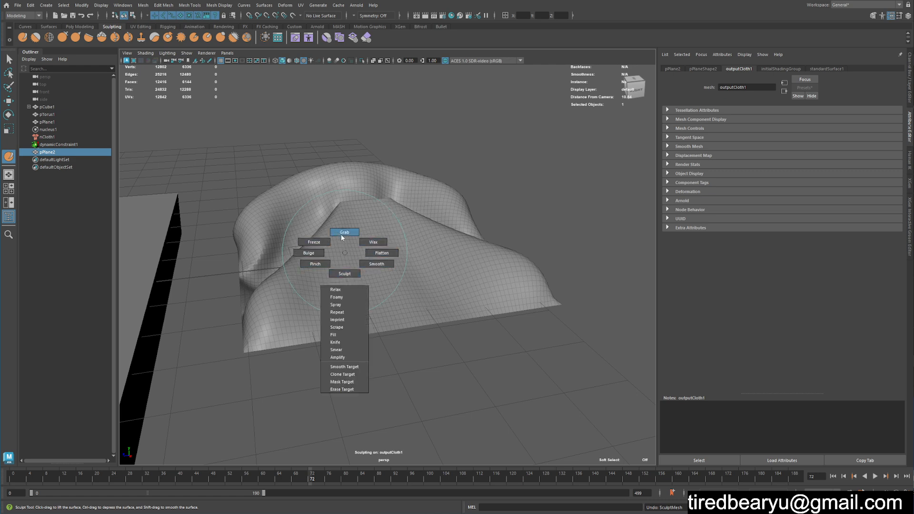
left_click(341, 236)
mouse_move(341, 237)
left_mouse_down("alt")
mouse_move(332, 256)
mouse_move(325, 251)
left_mouse_up("alt")
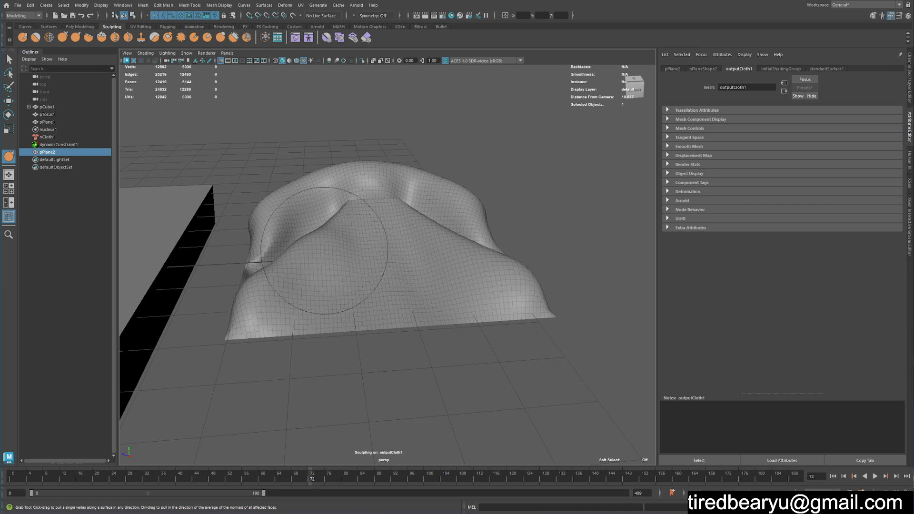
mouse_move(387, 247)
left_mouse_down("alt")
mouse_move(441, 260)
mouse_move(421, 287)
mouse_move(471, 276)
mouse_move(424, 255)
mouse_move(418, 241)
mouse_move(382, 269)
mouse_move(337, 245)
left_mouse_up("alt")
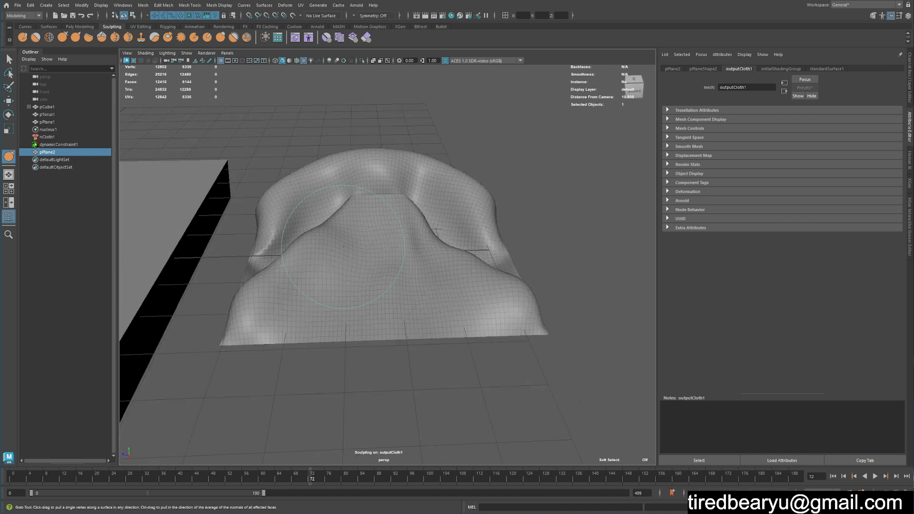
left_click_drag(340, 249, 336, 255, "shift")
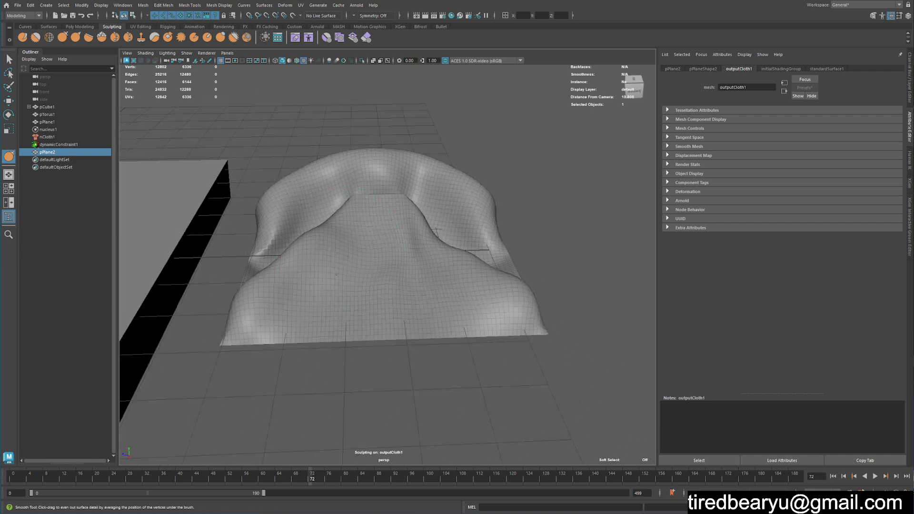
Continue shaping folds along the sides and raised rear of the duplicated cloth with the Grab brush.
mouse_move(382, 332)
left_mouse_down("alt")
mouse_move(449, 265)
mouse_move(238, 267)
mouse_move(248, 224)
left_mouse_up("alt")
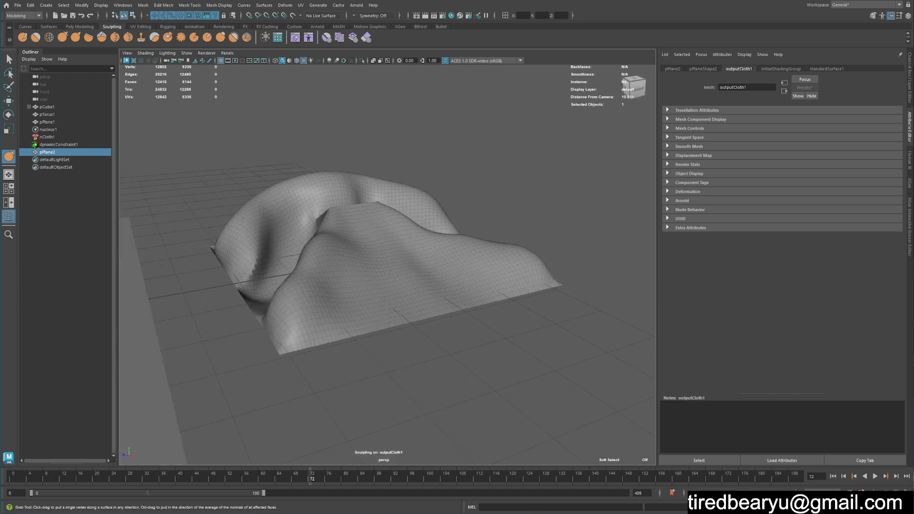
left_click_drag(287, 204, 293, 236, "alt")
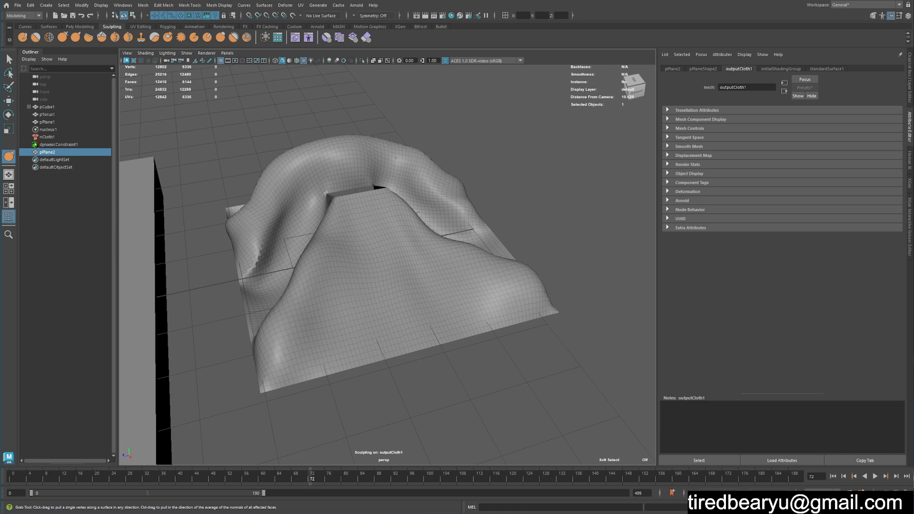
left_click_drag(387, 164, 363, 161, "alt")
left_click_drag(260, 200, 332, 167, "alt")
left_click_drag(317, 238, 191, 231, "alt")
Exit sculpting, deselect the duplicated cloth and examine its sculpted folds from several angles.
left_click(612, 207)
left_click_drag(612, 207, 490, 221, "alt")
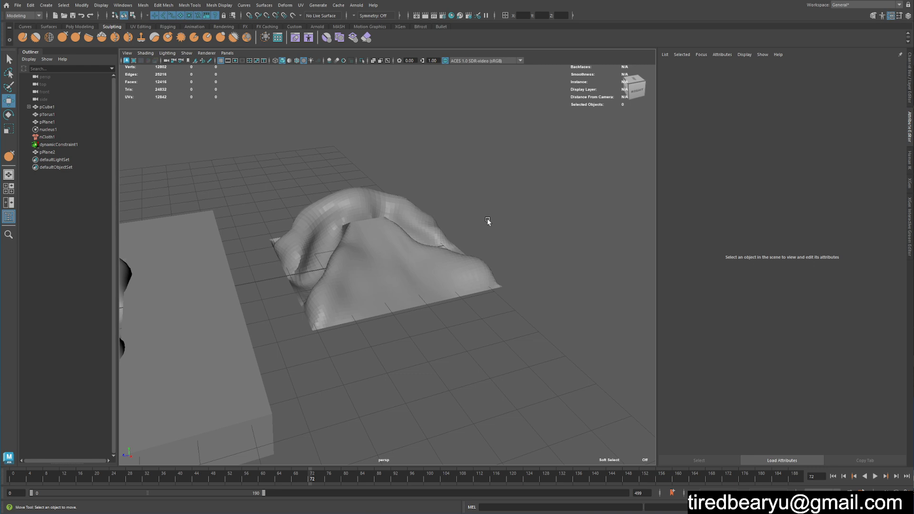
left_click_drag(390, 252, 405, 245, "alt")
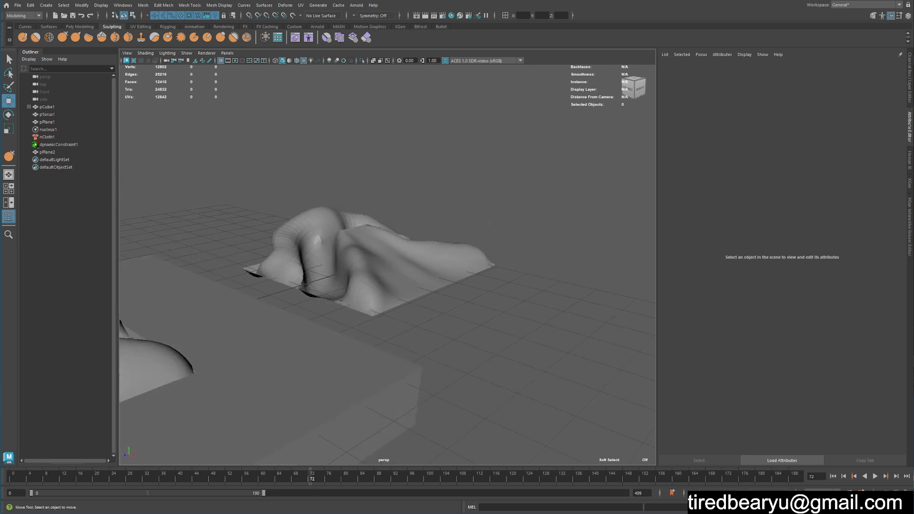